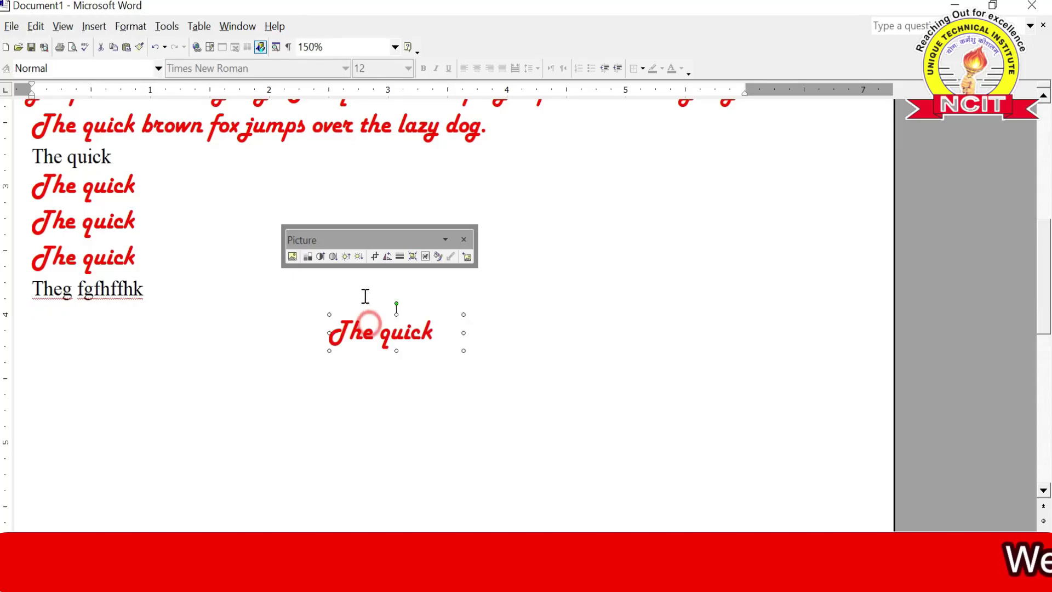
- Move the 'The quick' picture to a new spot below the text lines
left_click_drag(365, 237, 664, 264)
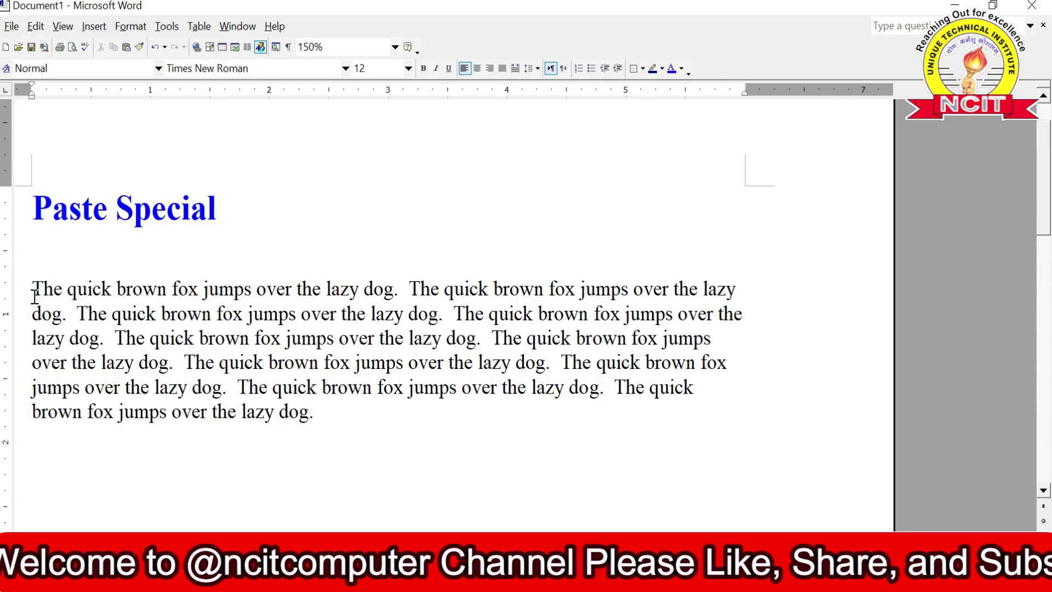
- Copy 'The quick' from the paragraph start and paste it on the empty line below
left_click_drag(34, 290, 116, 290)
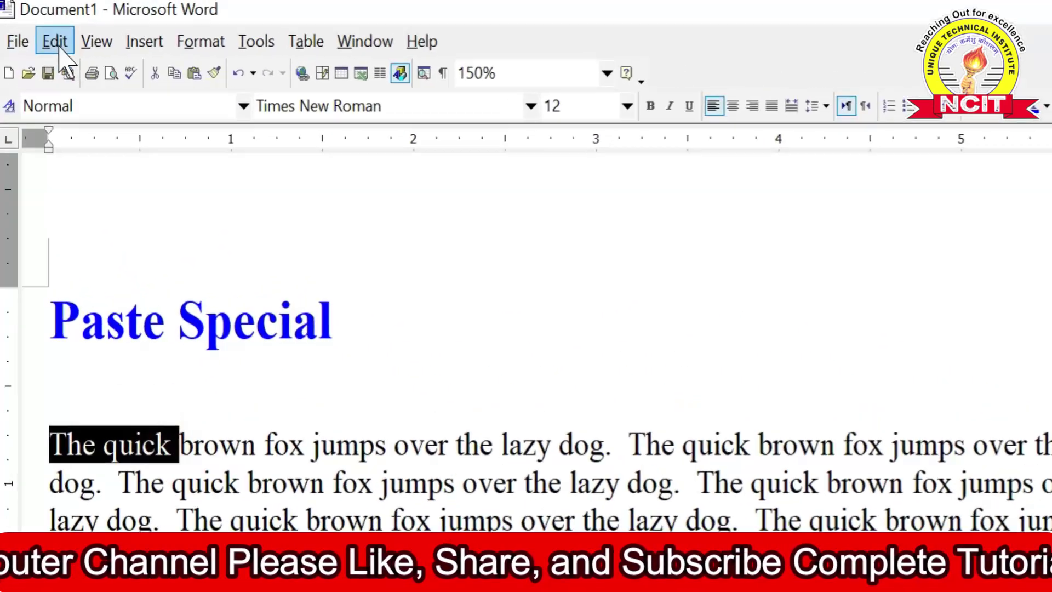
left_click(35, 26)
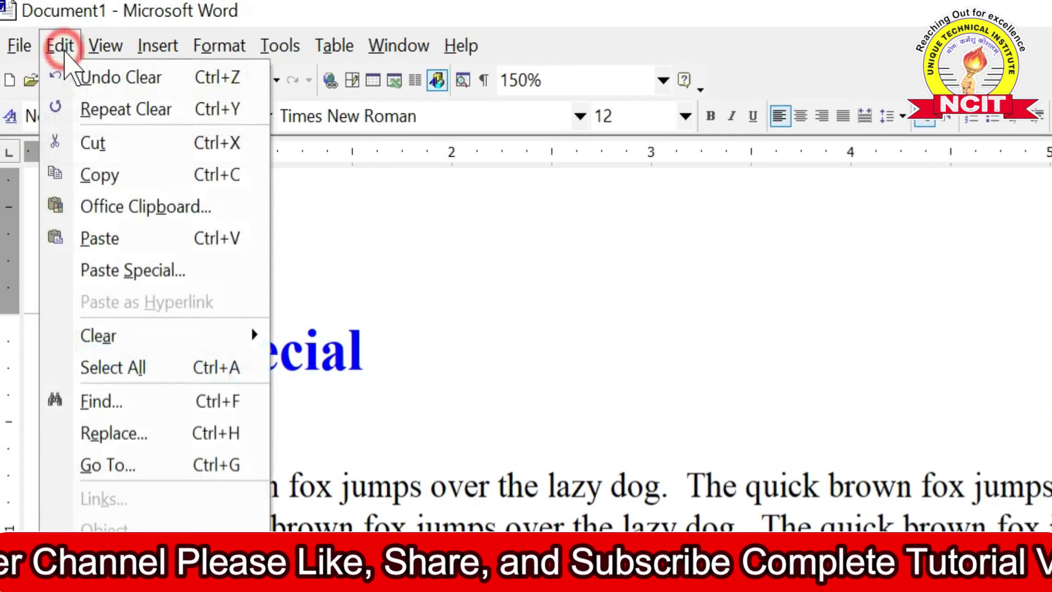
left_click(109, 174)
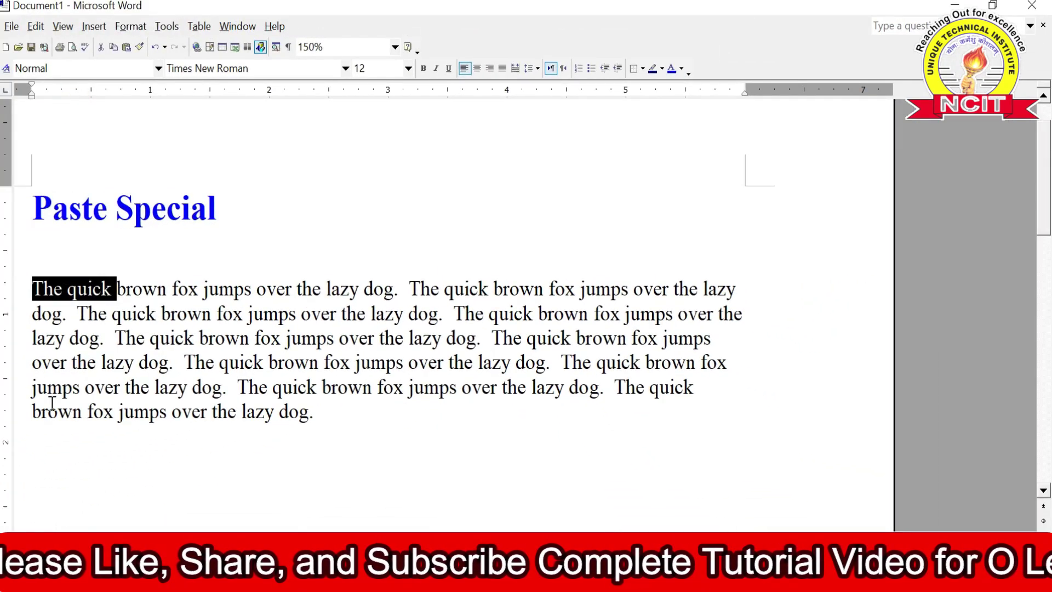
left_click(51, 437)
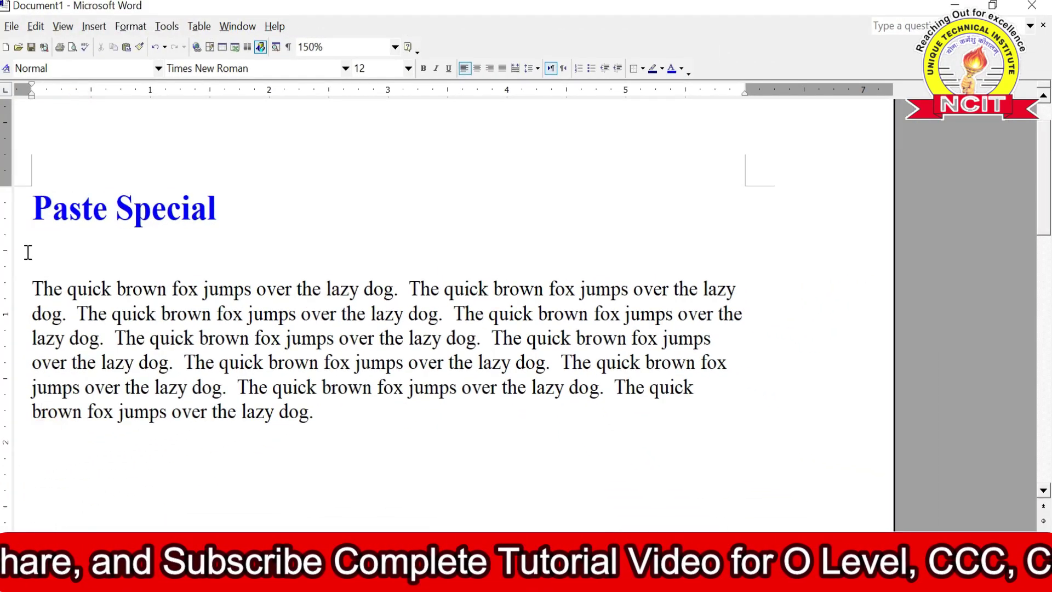
left_click(36, 26)
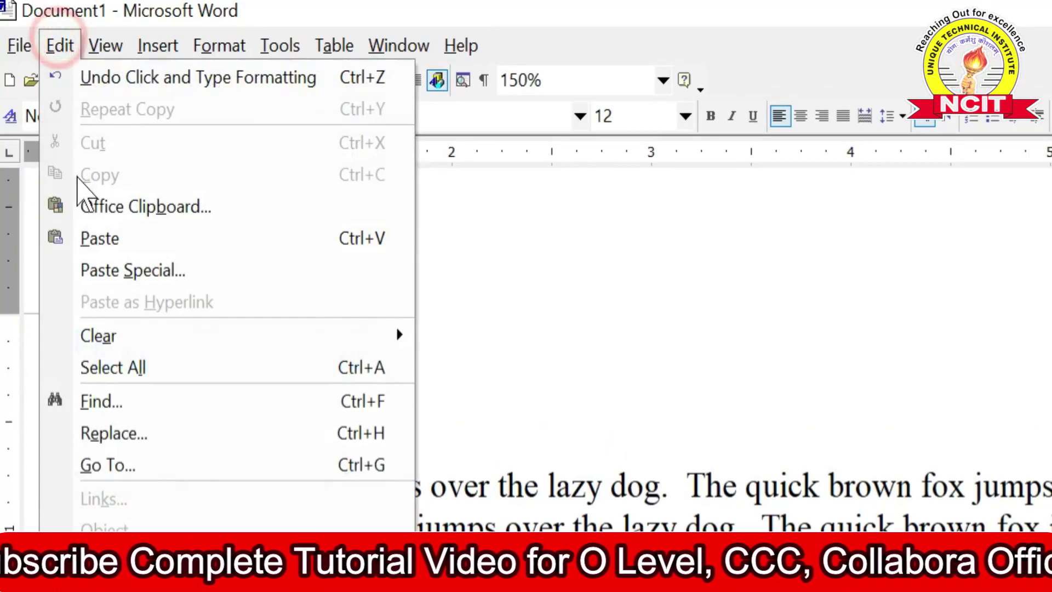
left_click(110, 232)
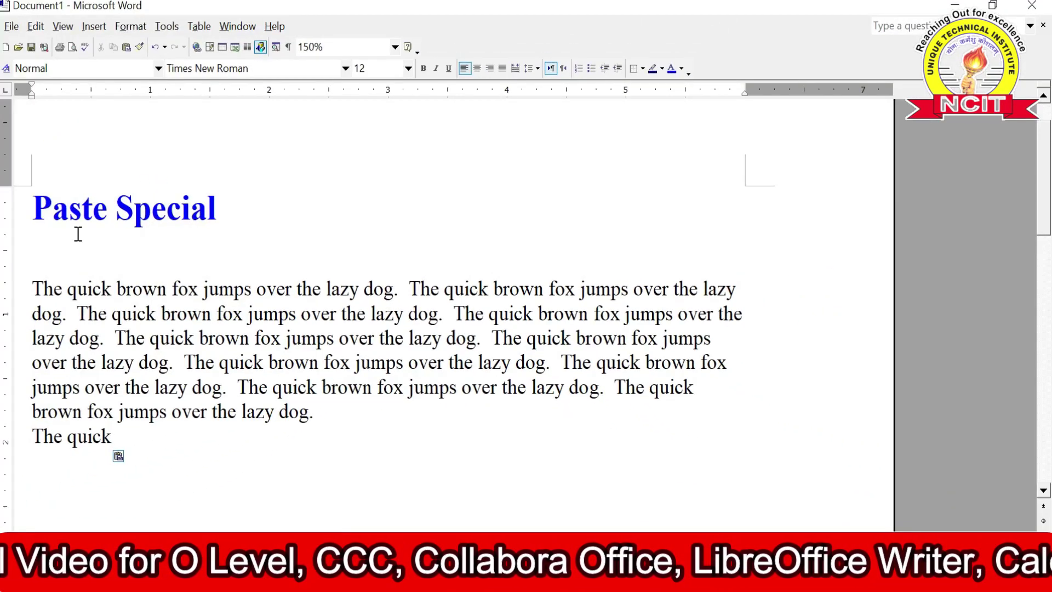
left_click_drag(29, 290, 102, 291)
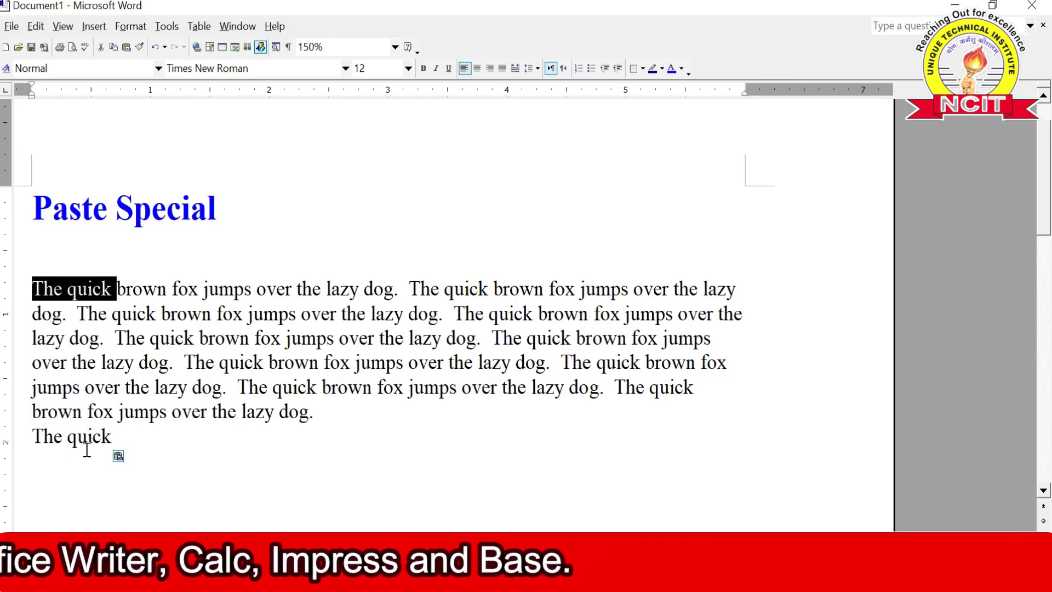
left_click(123, 442)
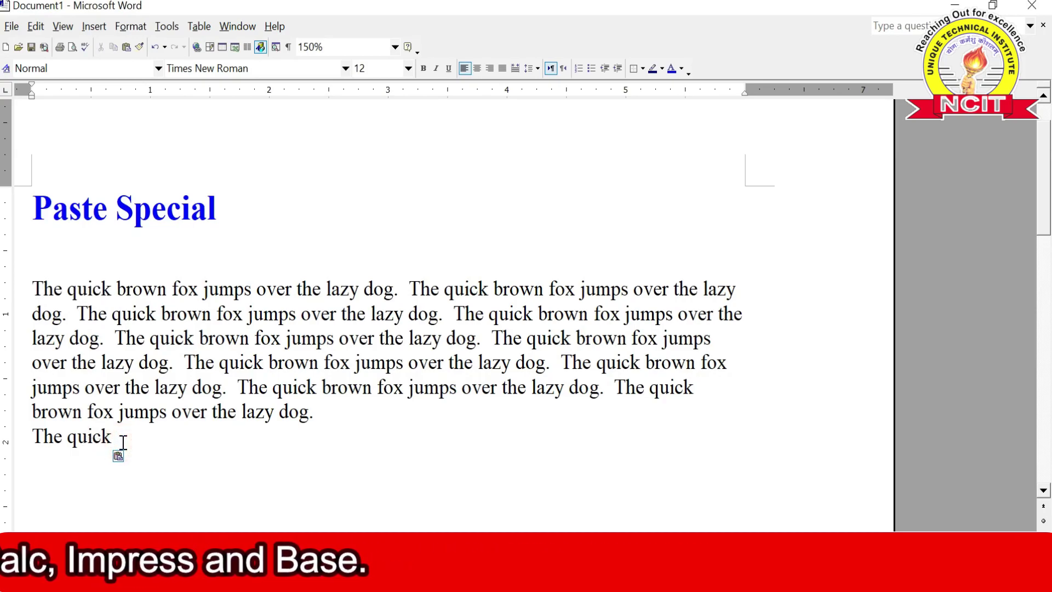
- Format the whole fox paragraph as red Harlow Solid Italic at 16 pt
left_click_drag(32, 284, 323, 411)
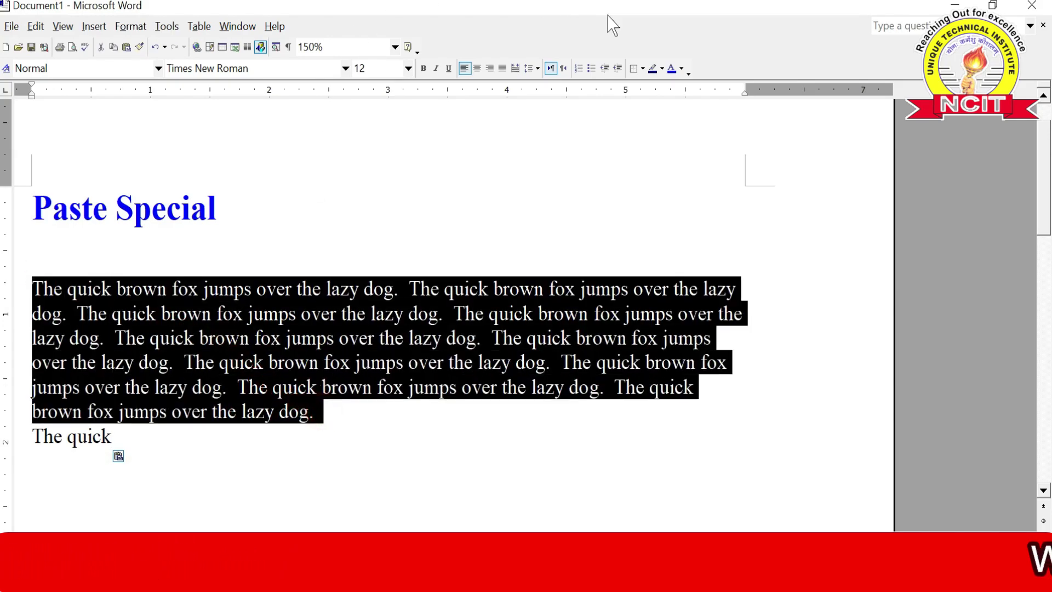
left_click(681, 68)
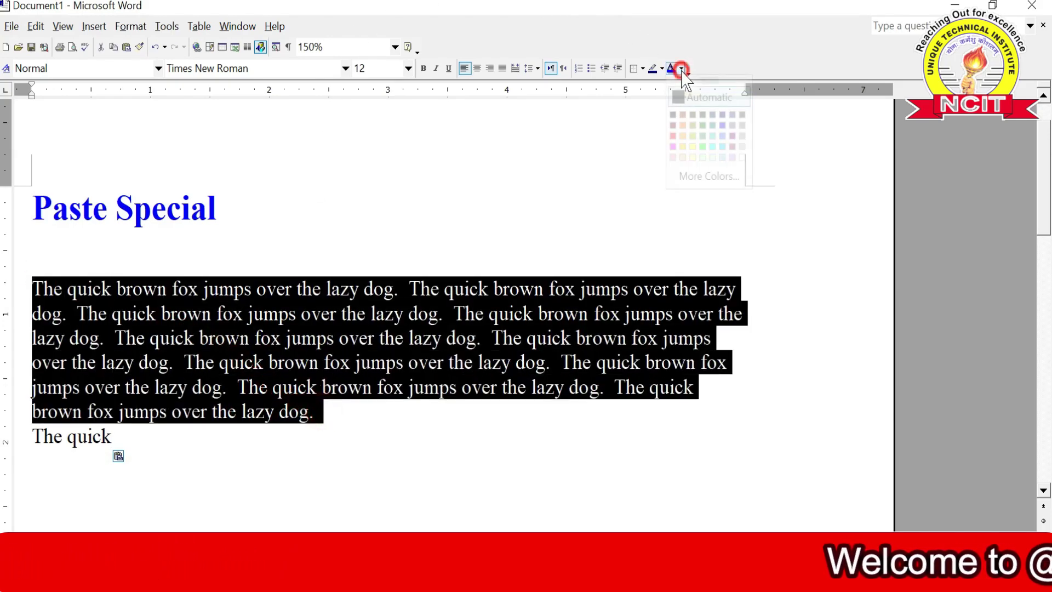
left_click(673, 136)
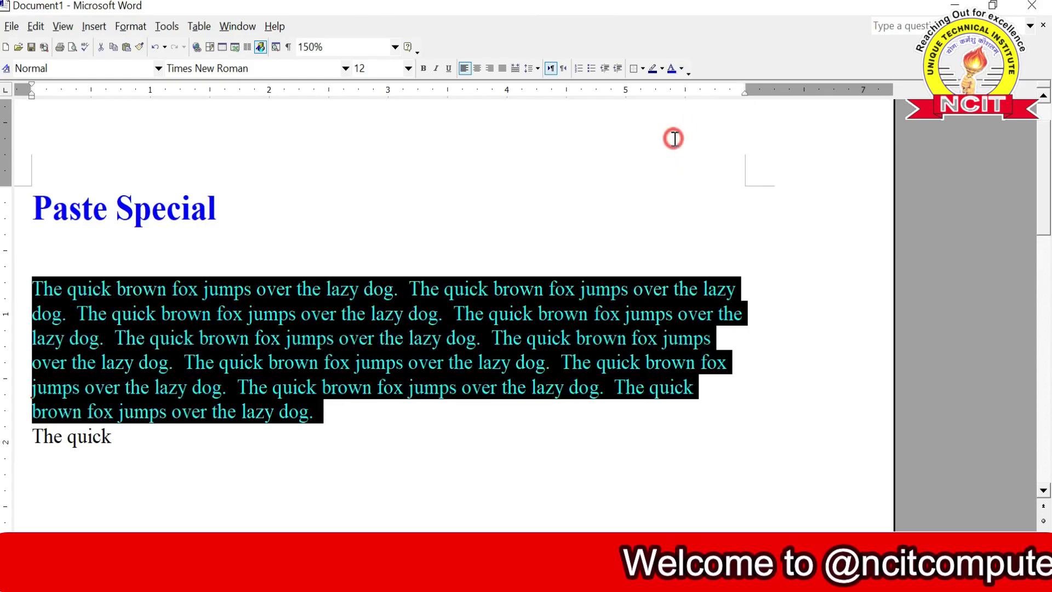
left_click(346, 67)
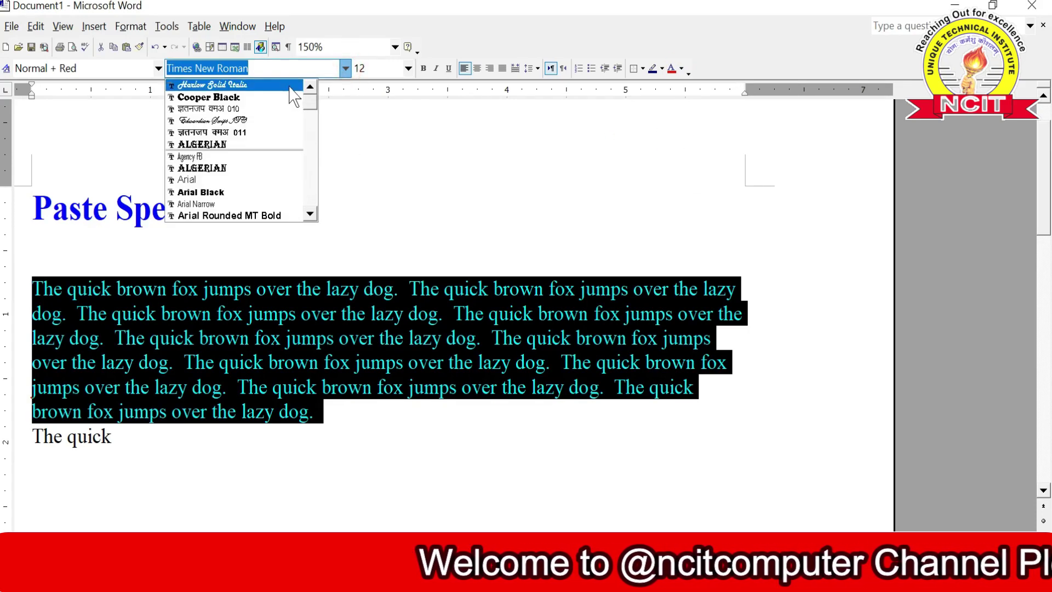
left_click(249, 85)
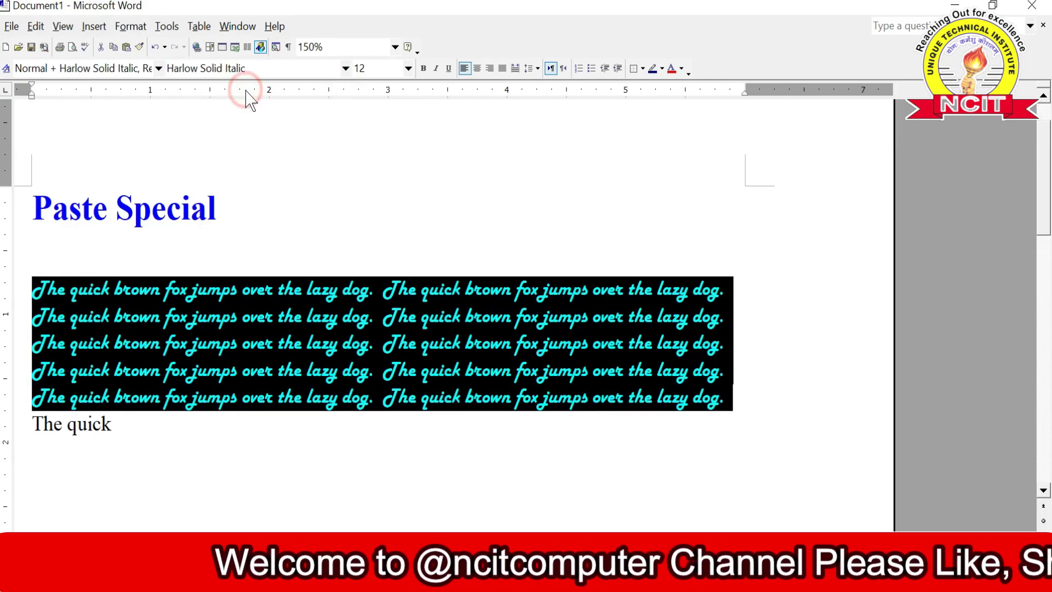
left_click(408, 68)
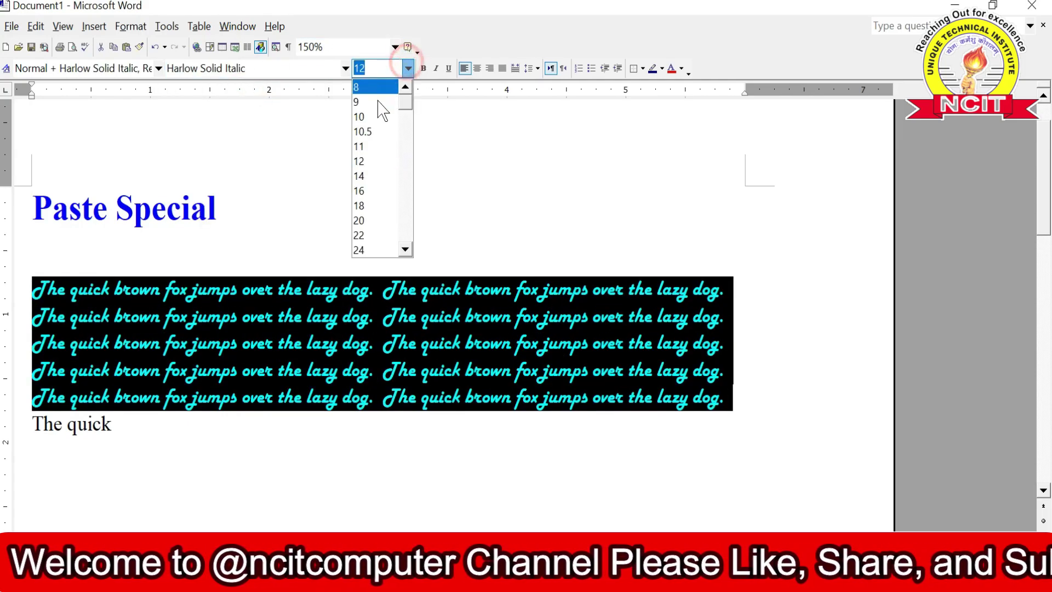
left_click(370, 191)
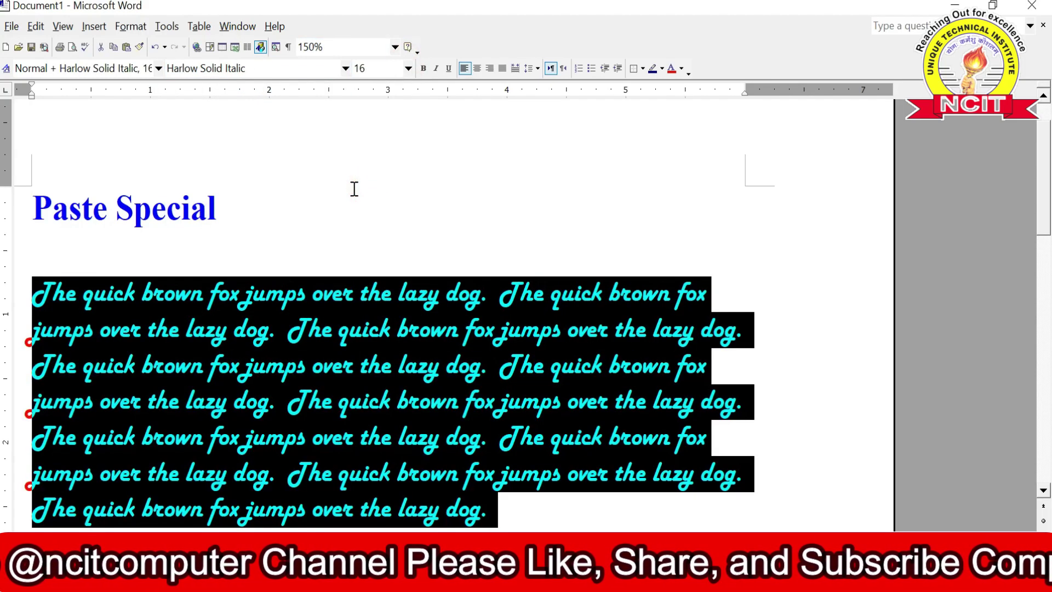
scroll(322, 214, "down", 3)
- Copy the red 'The quick' and paste it on a new line after the plain copy
left_click(321, 291)
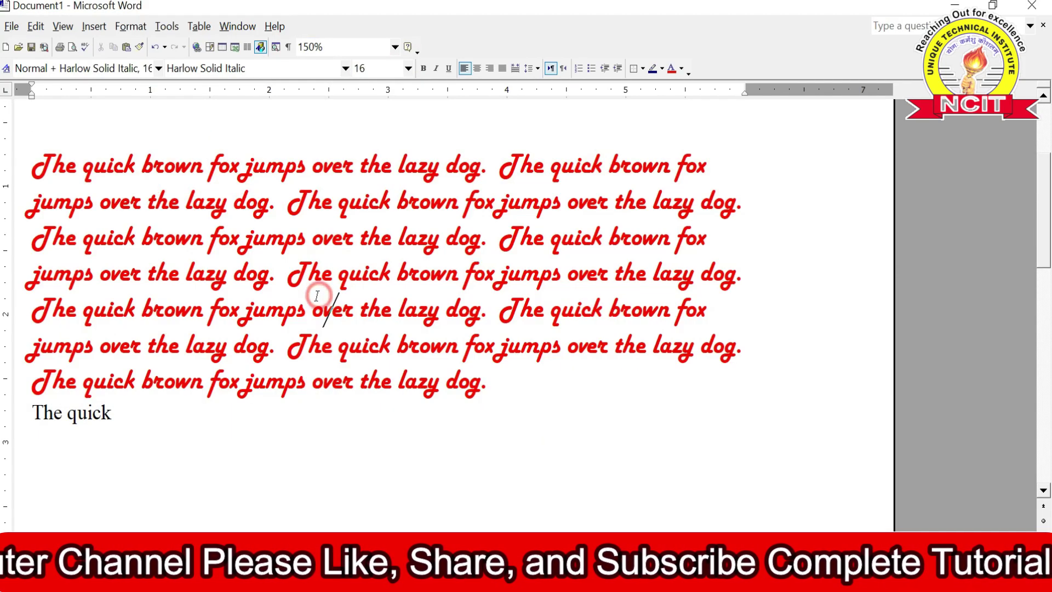
left_click_drag(32, 165, 141, 165)
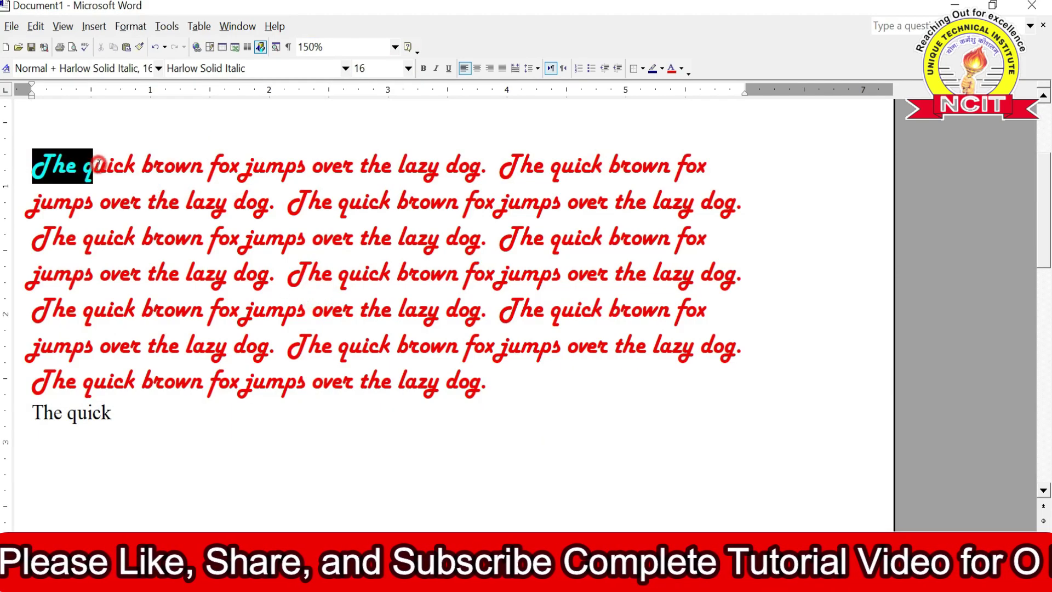
left_click(35, 26)
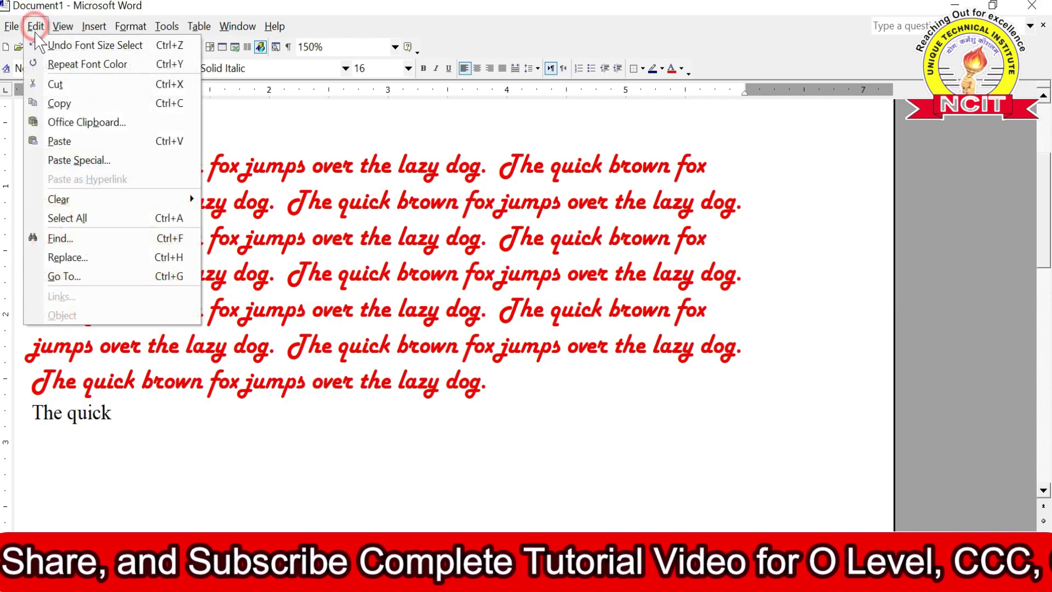
left_click(61, 102)
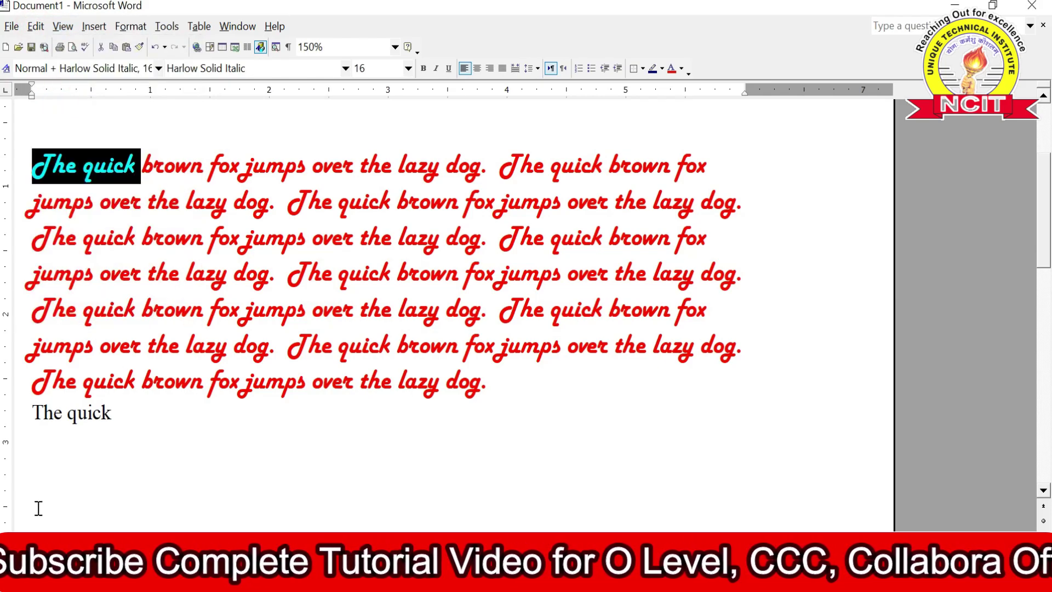
left_click(53, 456)
left_click(131, 409)
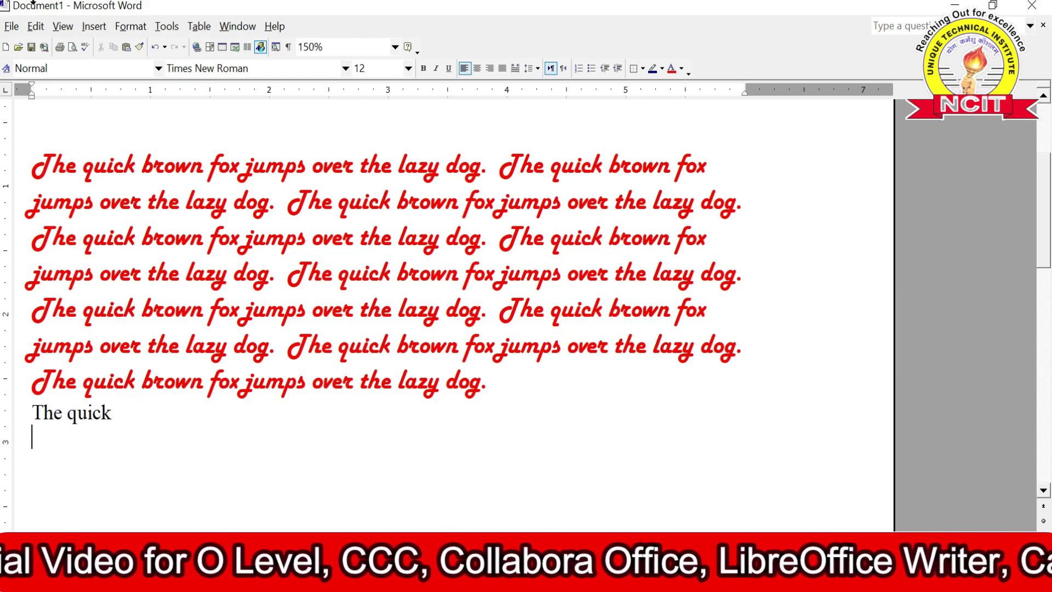
left_click(35, 27)
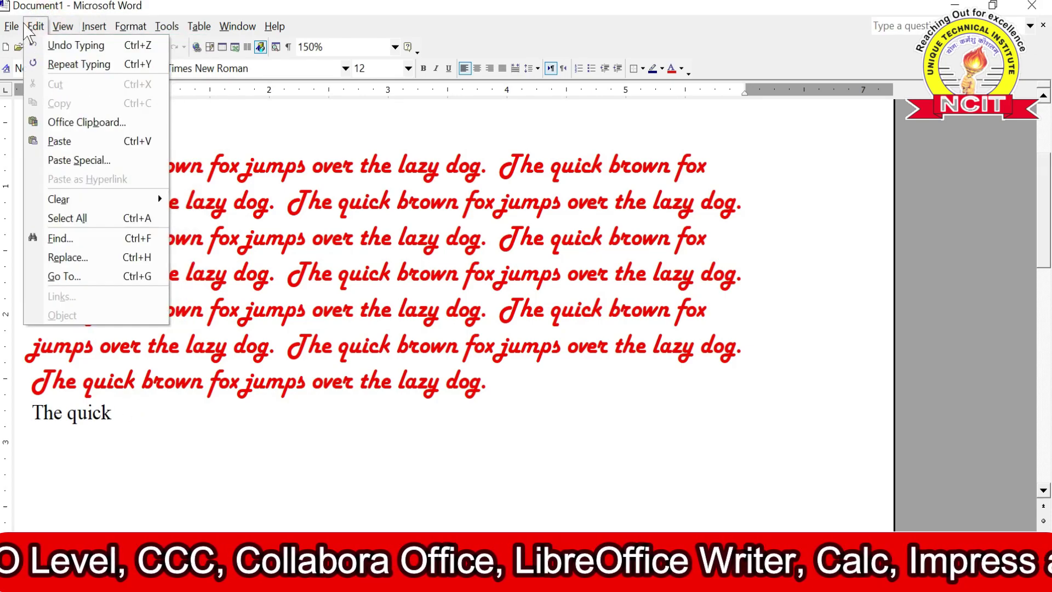
left_click(60, 141)
left_click_drag(36, 171, 122, 168)
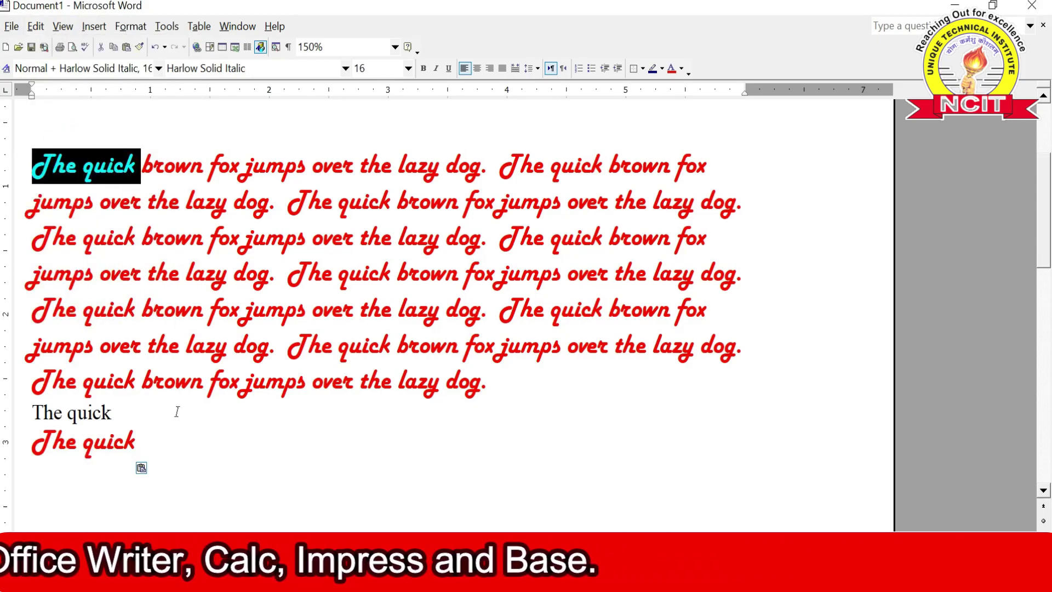
- Paste the red 'The quick' through Paste Special as a Microsoft Word Document Object
left_click(156, 441)
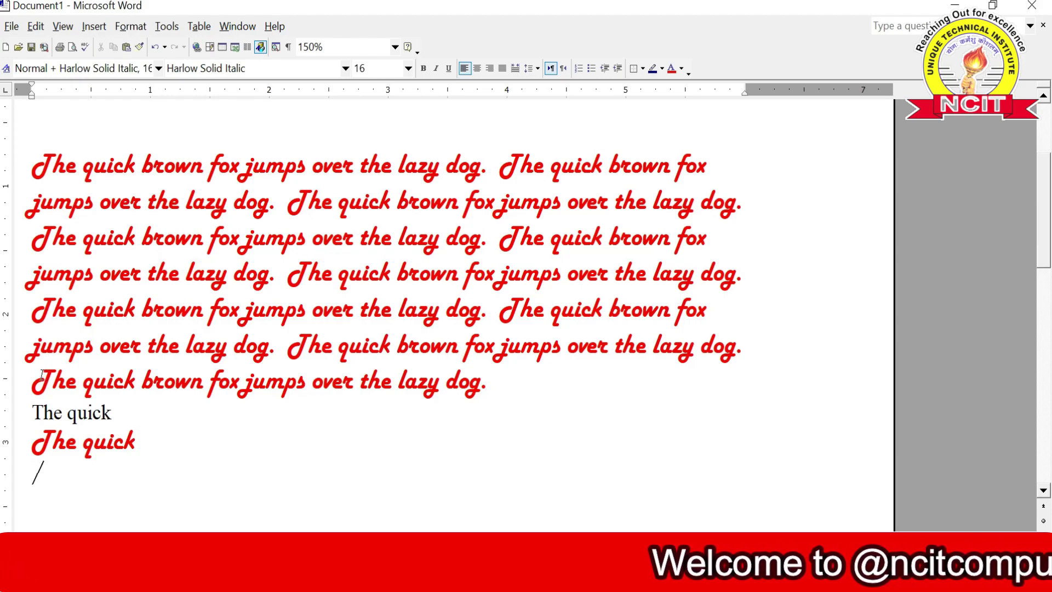
left_click(44, 32)
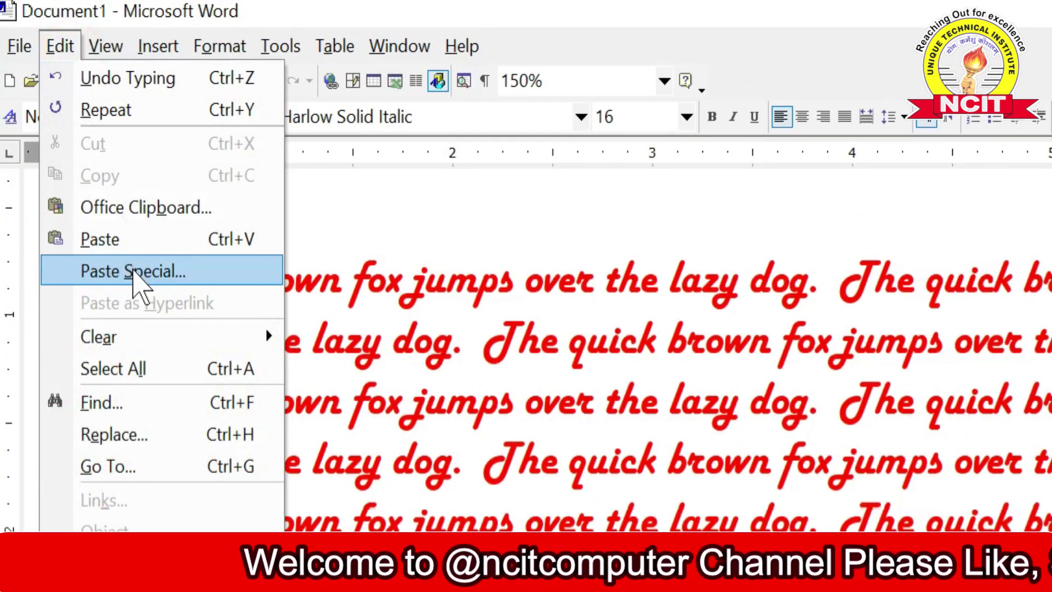
left_click(137, 271)
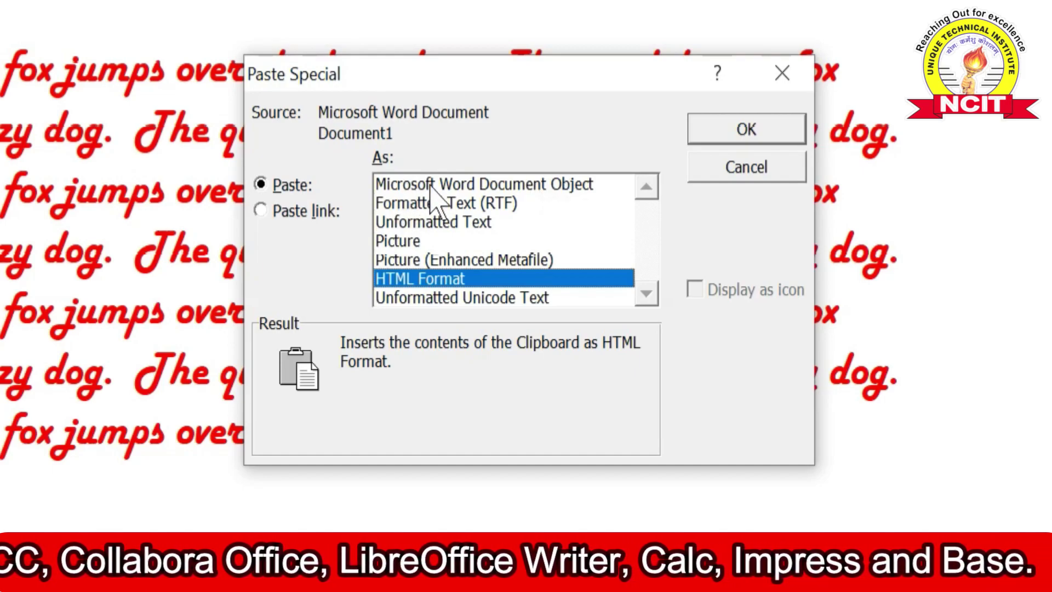
left_click(487, 186)
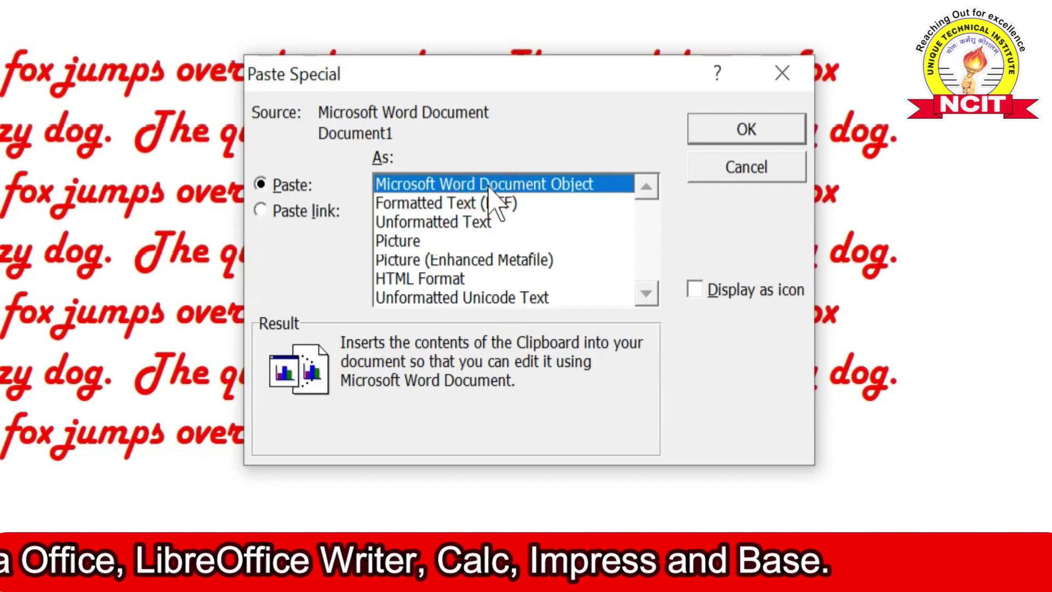
left_click(746, 129)
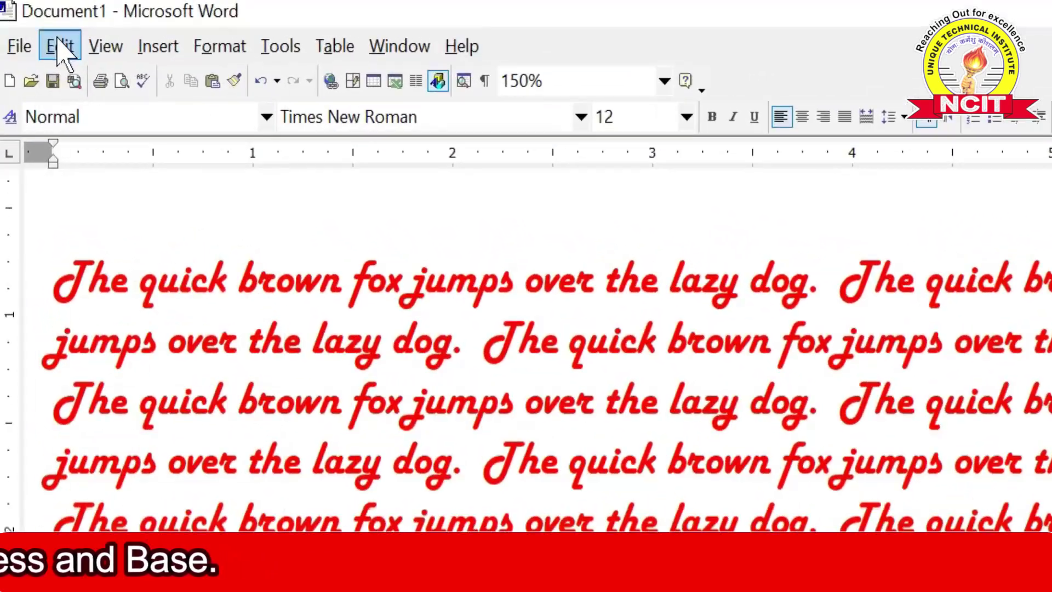
- Paste 'The quick' again through Paste Special as Formatted Text (RTF)
left_click(35, 26)
left_click(121, 277)
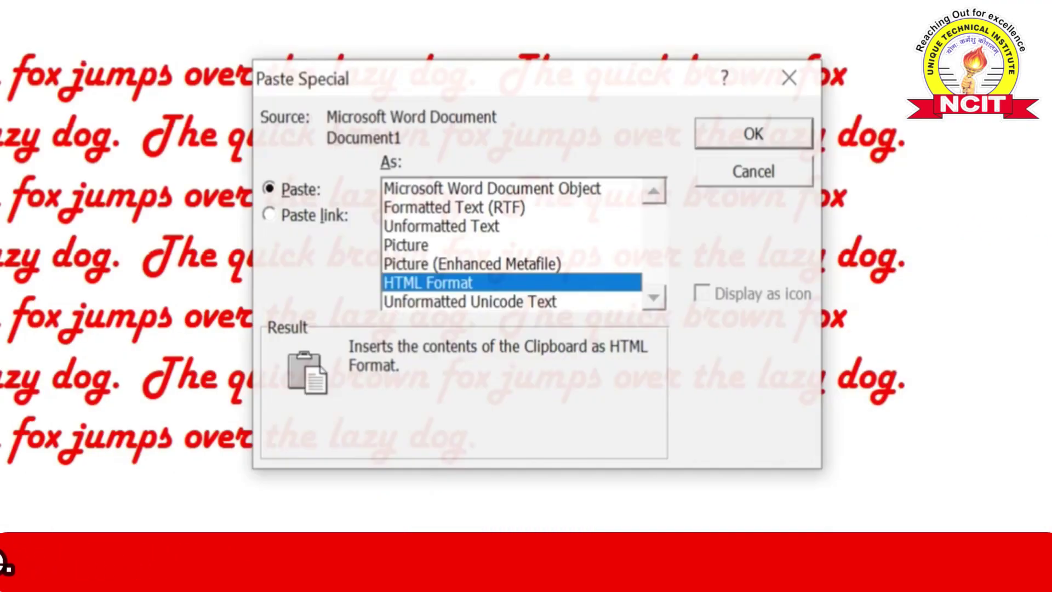
left_click(445, 208)
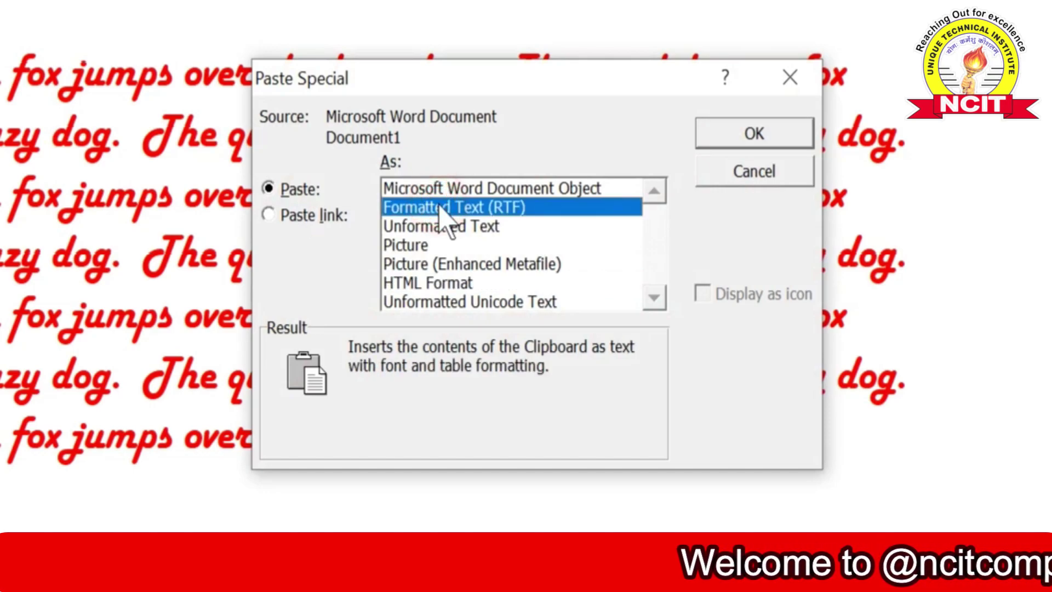
left_click(730, 136)
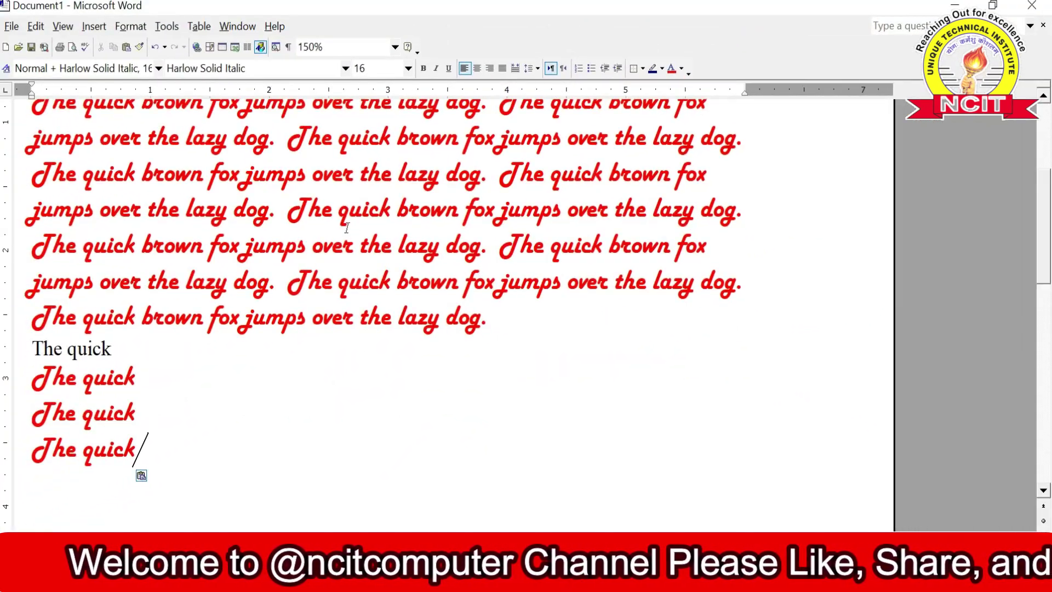
left_click(36, 26)
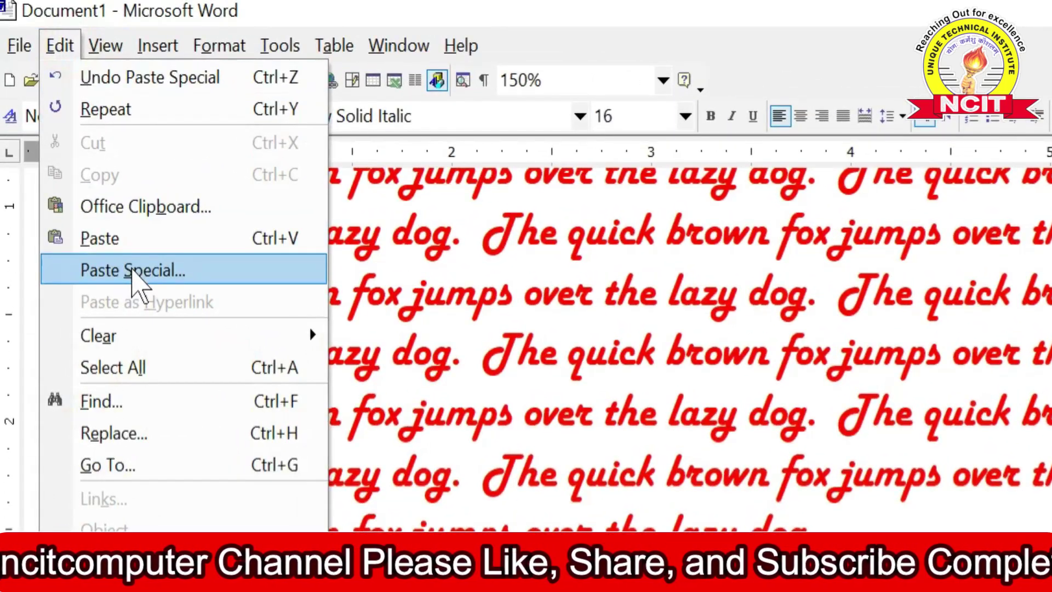
- Paste 'The quick' as Unformatted Text so it appears in plain Times New Roman
left_click(85, 173)
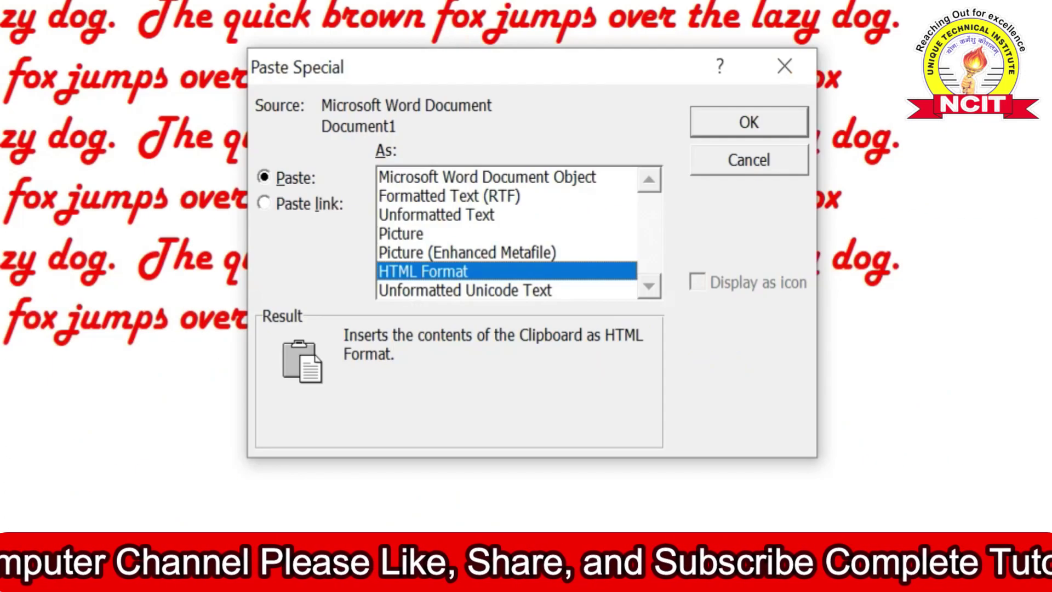
left_click(423, 215)
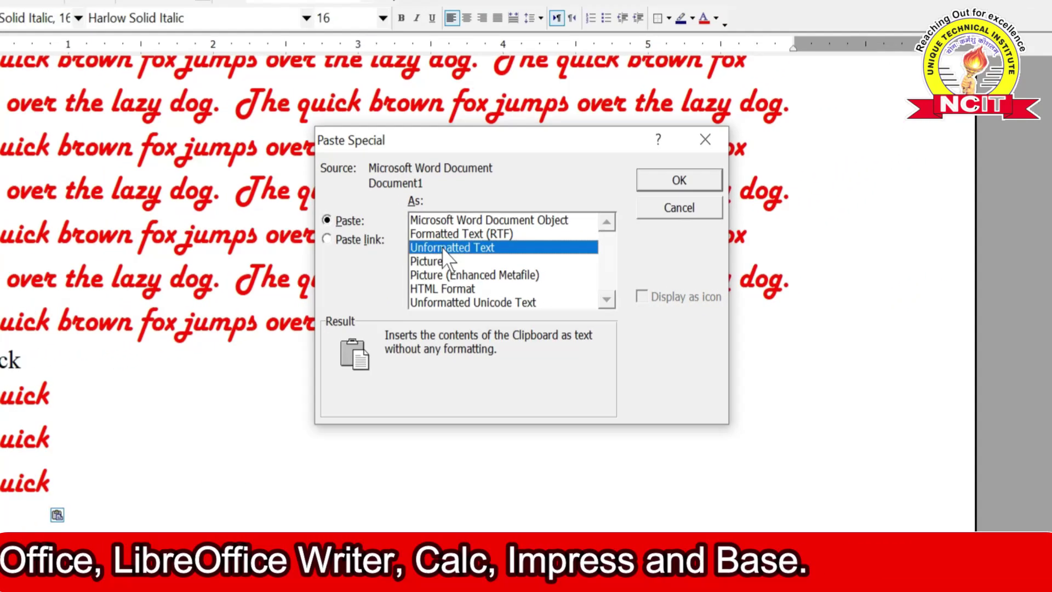
left_click(461, 290)
left_click(473, 257)
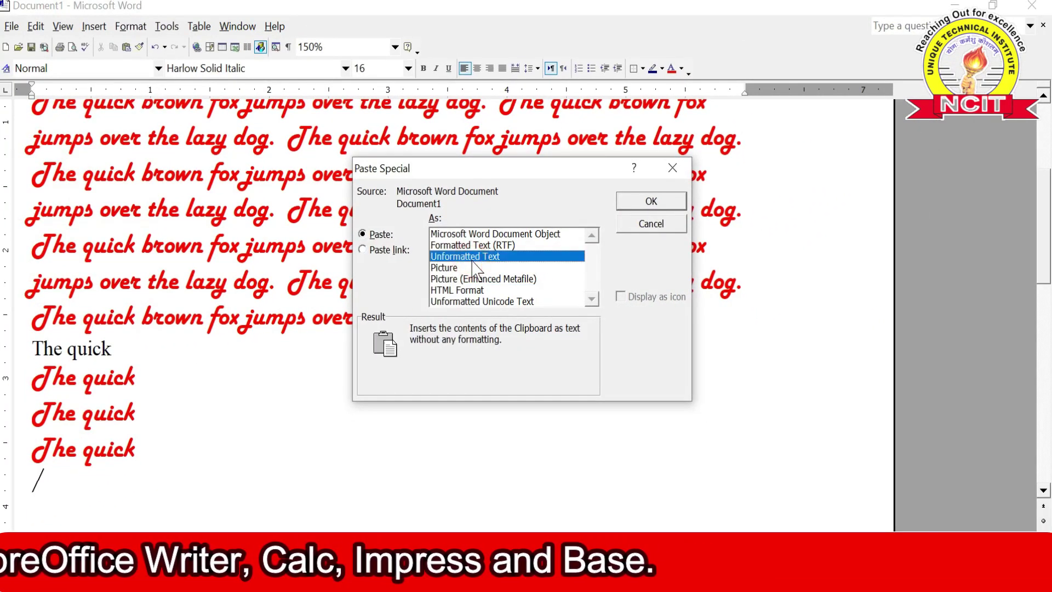
left_click(642, 197)
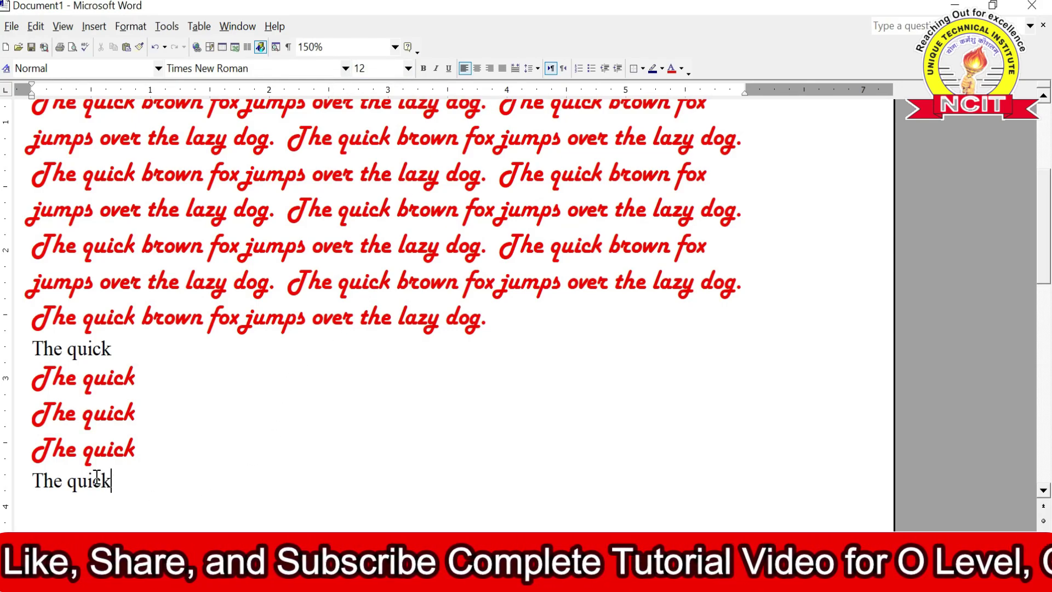
scroll(97, 477, "down", 1)
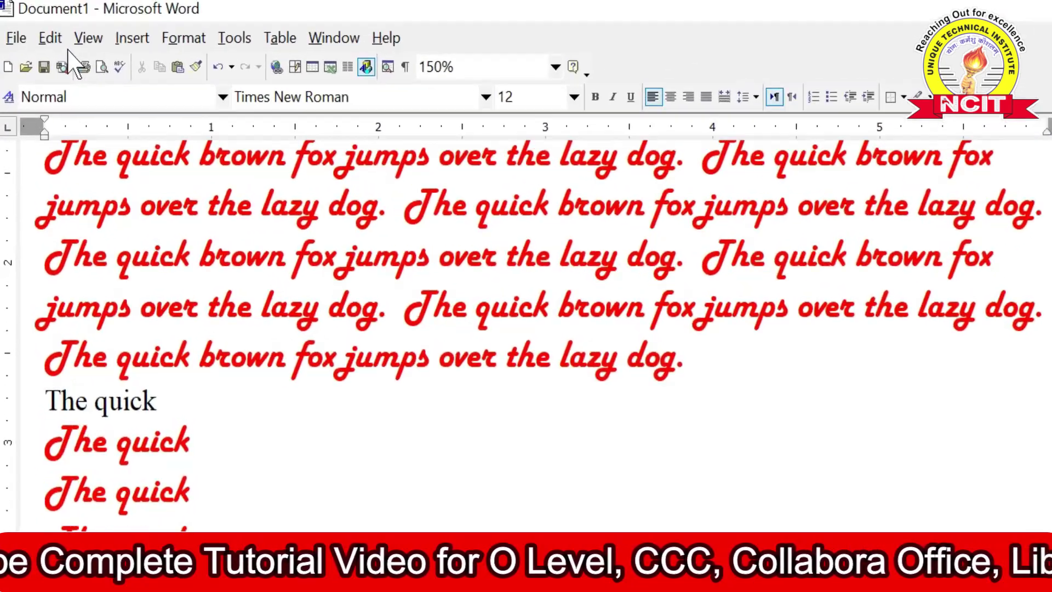
- Paste 'The quick' through Paste Special in the Picture format
left_click(36, 27)
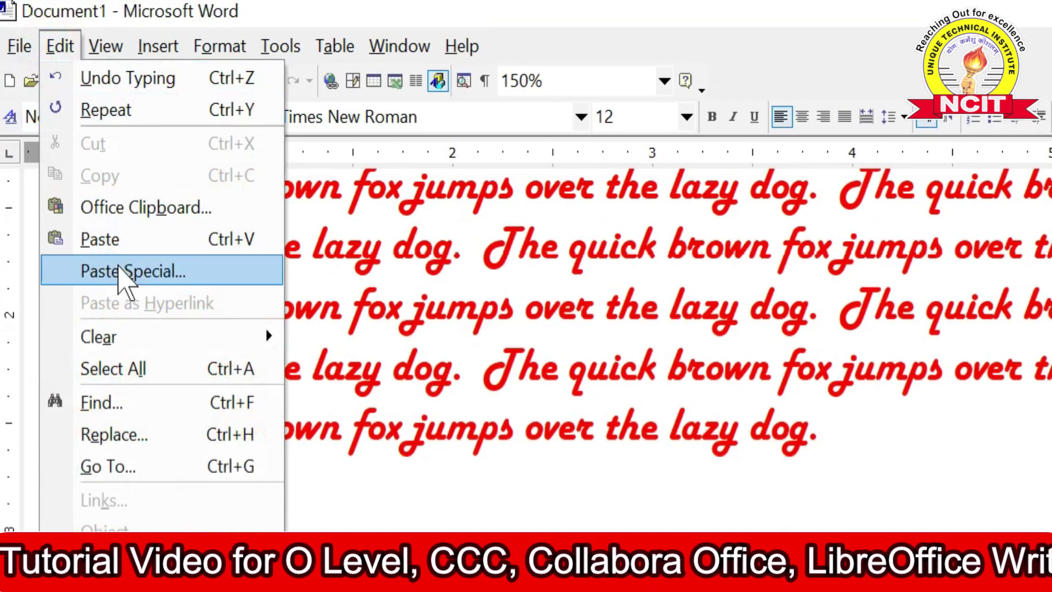
left_click(126, 271)
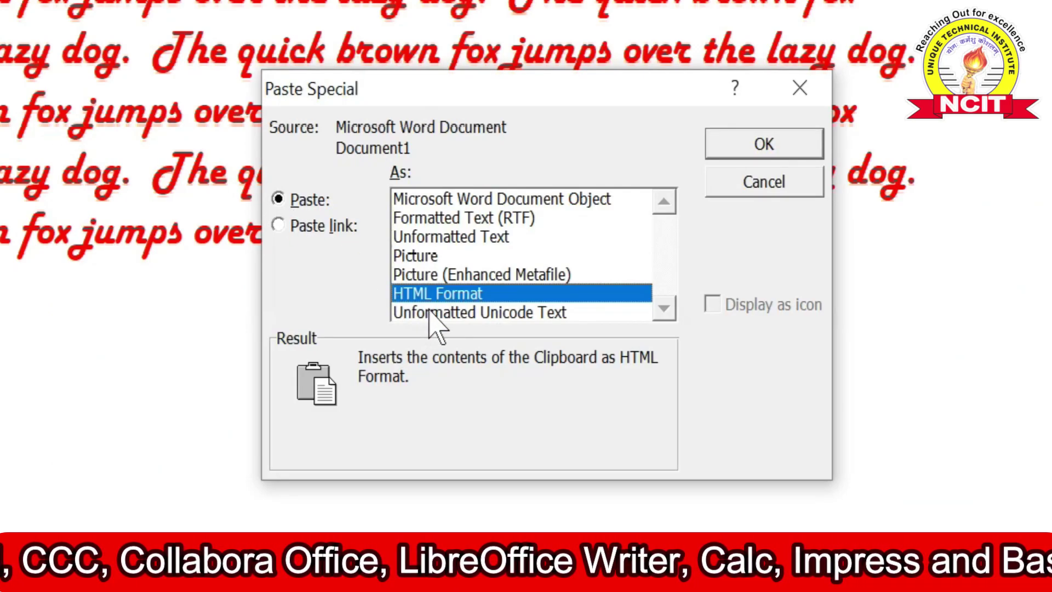
left_click(433, 316)
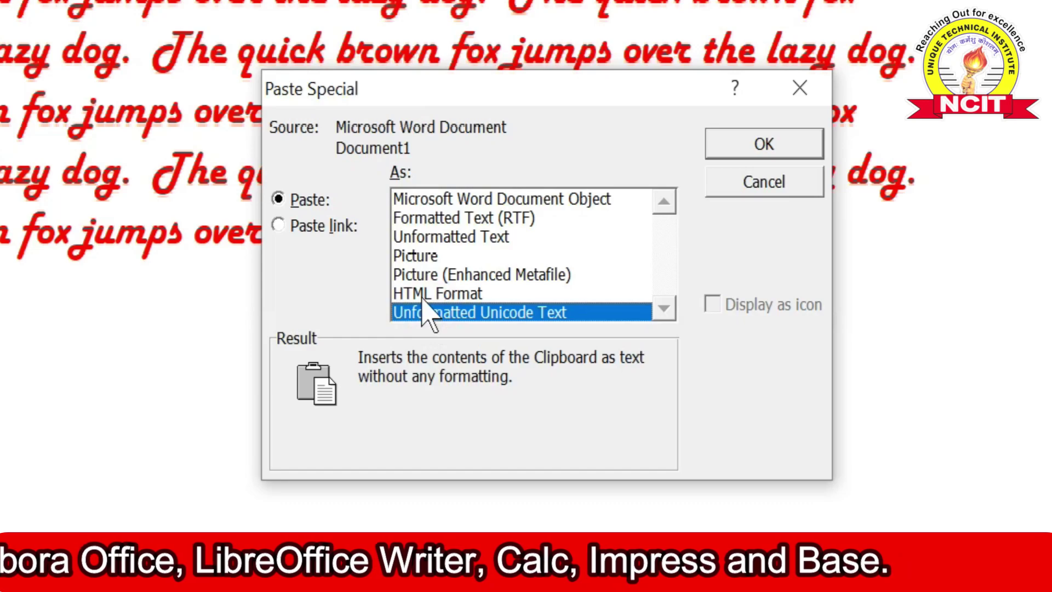
left_click(422, 300)
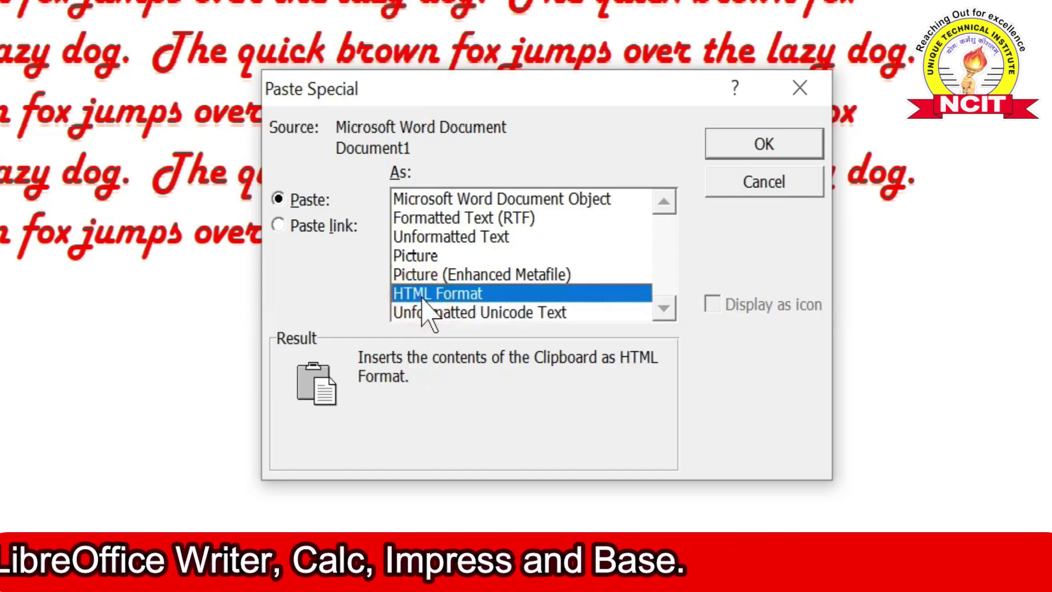
left_click(421, 261)
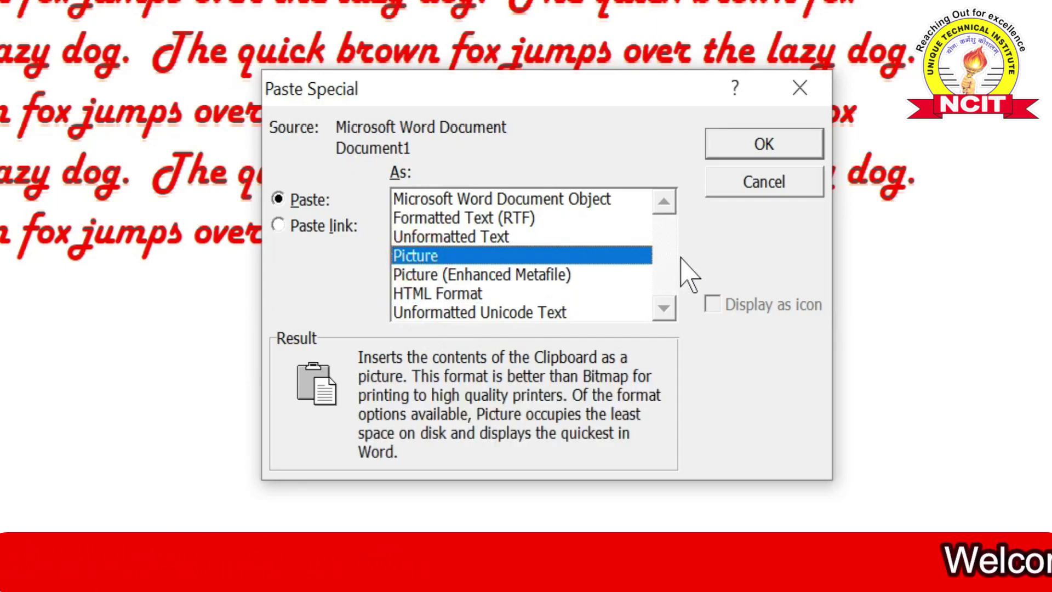
left_click(764, 144)
left_click(102, 417)
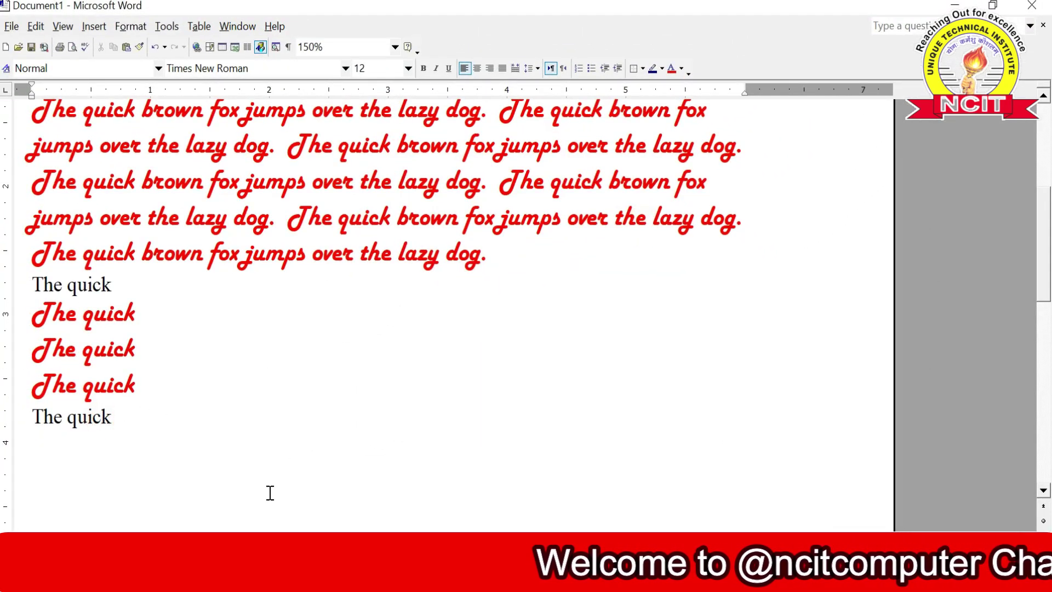
- Change the last line to 'Theg fgfhffhk' and remove the stray letters from the second red line
key("BackSpace")
key("BackSpace")
key("BackSpace")
key("BackSpace")
key("BackSpace")
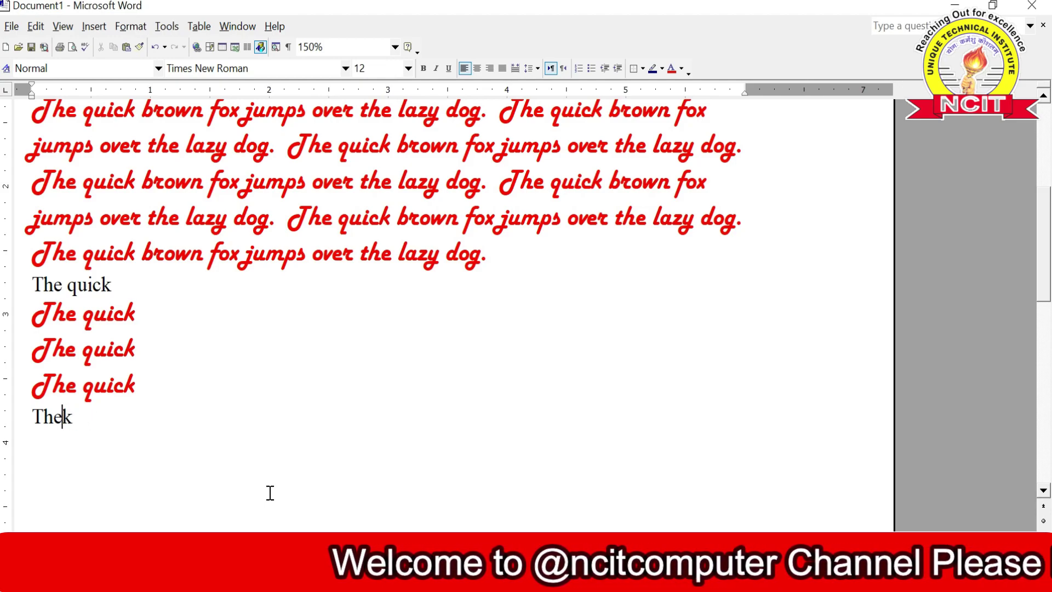
type("g ")
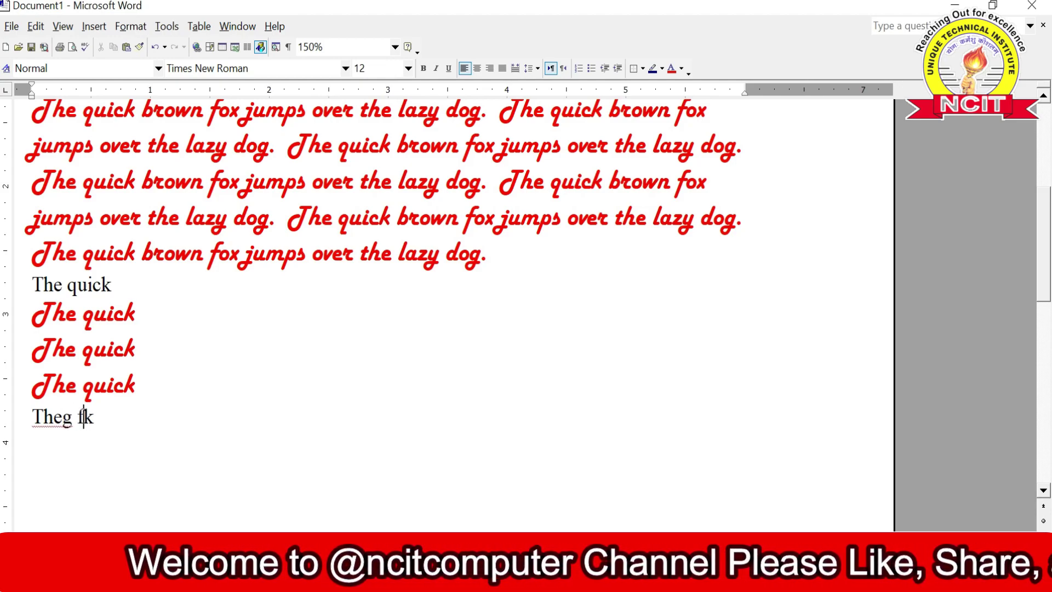
type("fgfhffh")
key("Up")
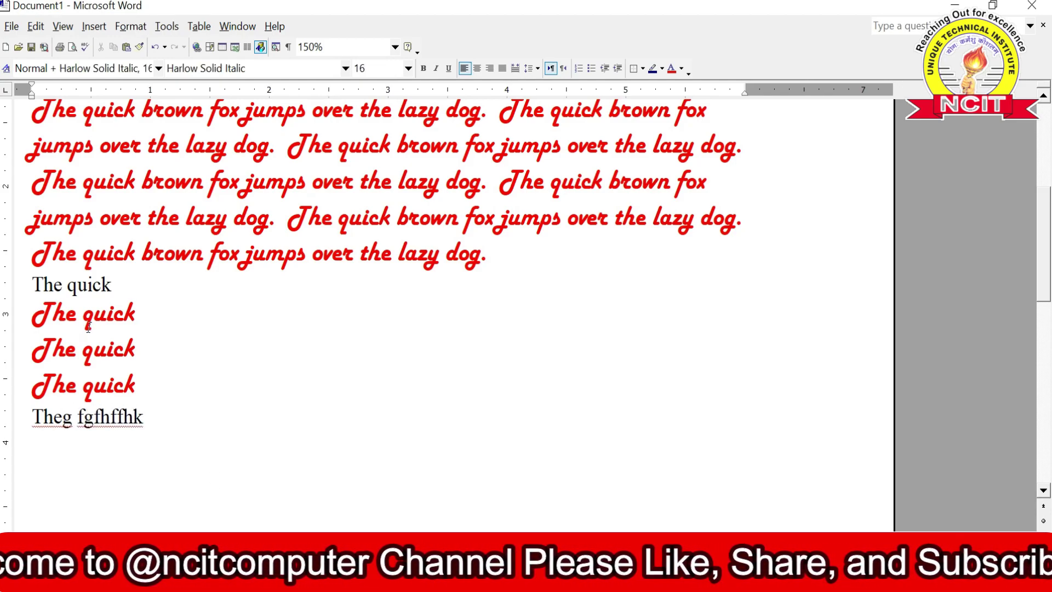
left_click(65, 316)
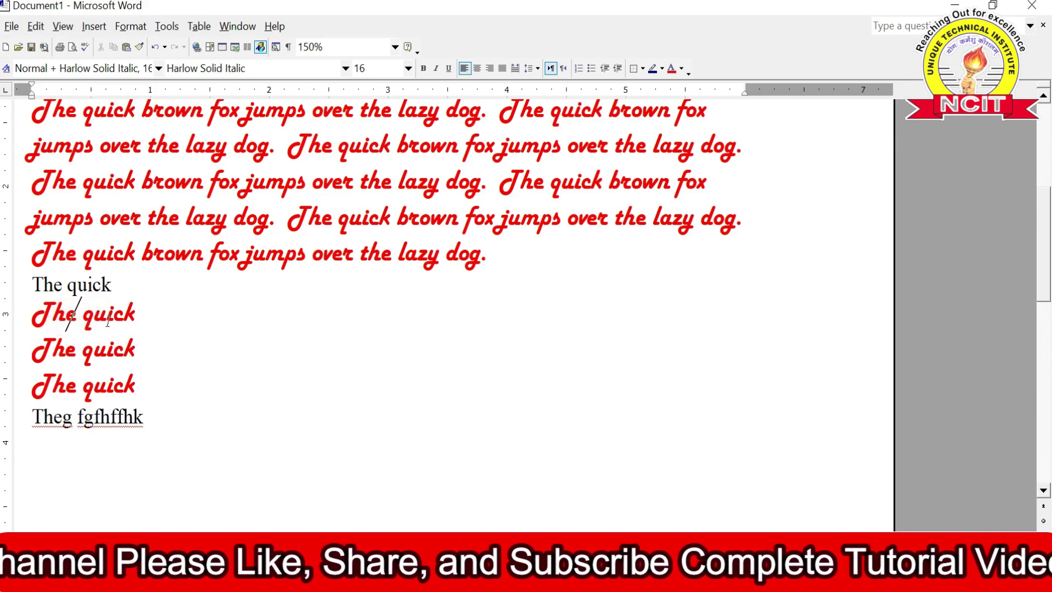
type("jhjh")
key("BackSpace")
key("BackSpace")
key("BackSpace")
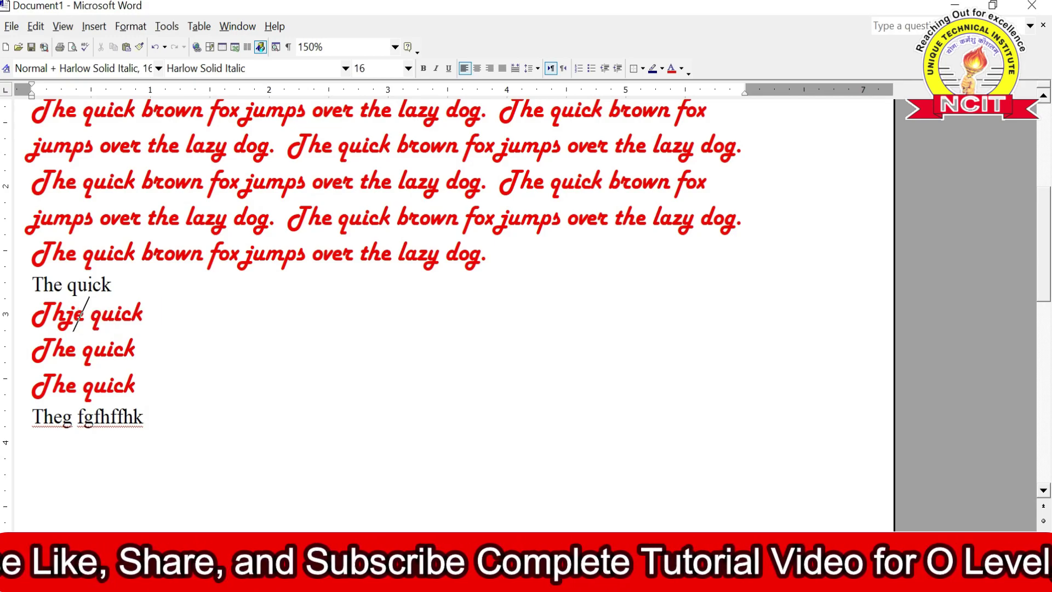
key("BackSpace")
left_click(234, 414)
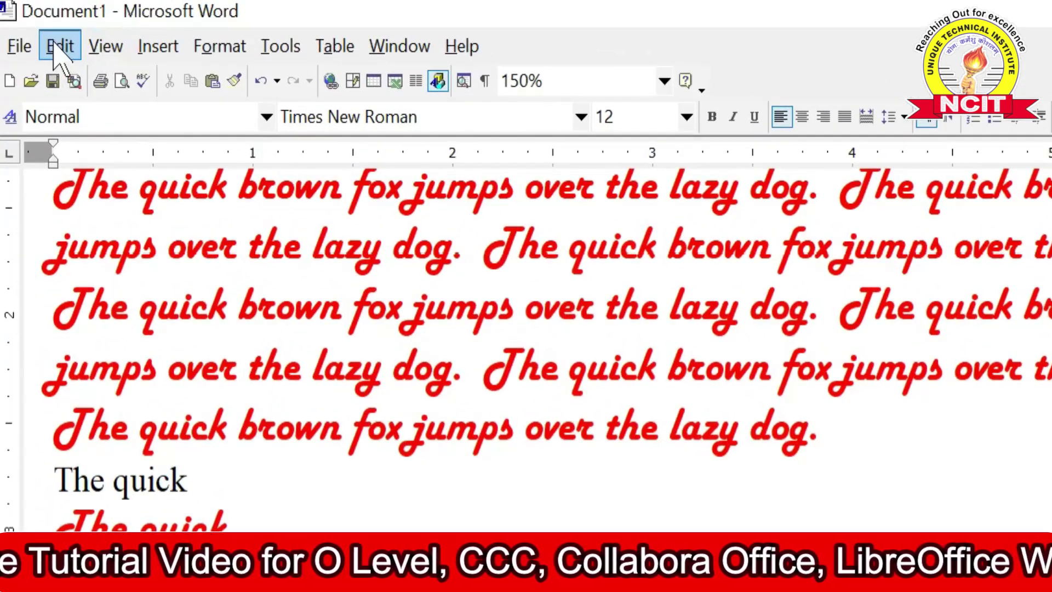
- Paste 'The quick' as a Picture below the 'Theg fgfhffhk' line
left_click(34, 26)
left_click(133, 271)
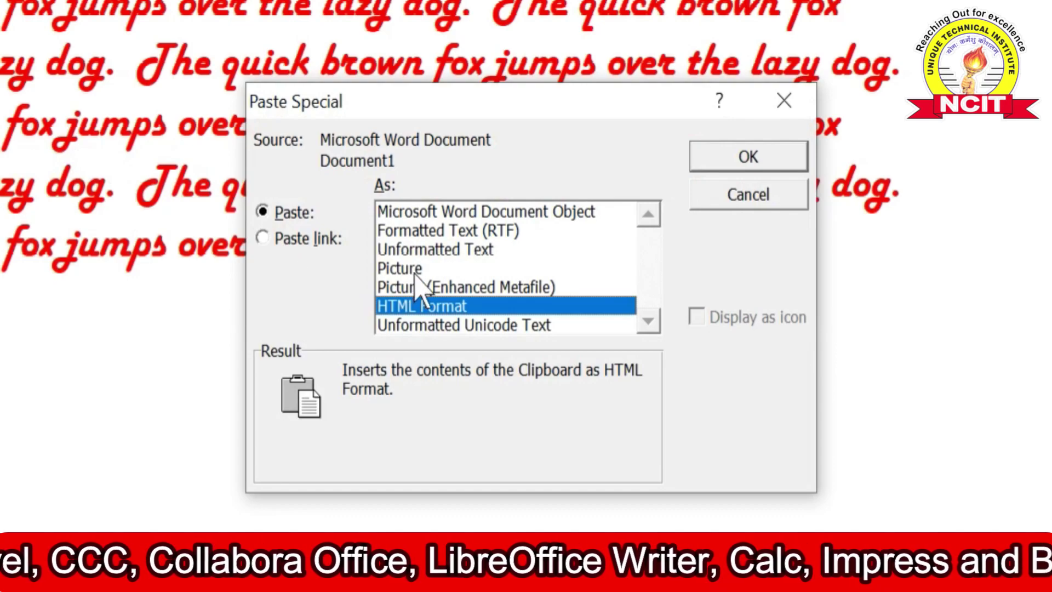
left_click(409, 268)
left_click(748, 156)
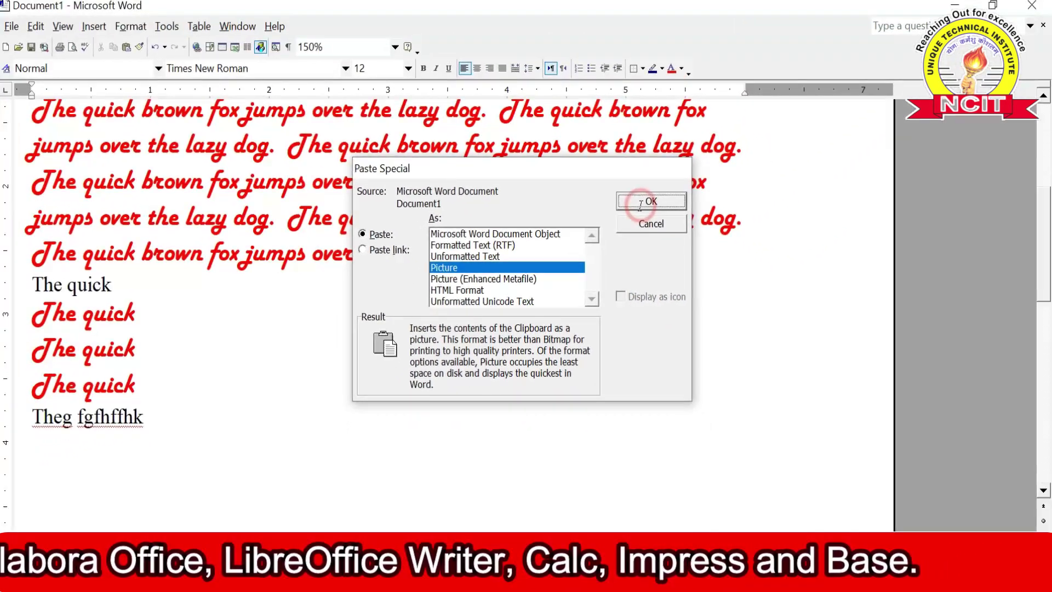
- Crop the empty right side off the pasted picture so only the words remain
left_click(113, 447)
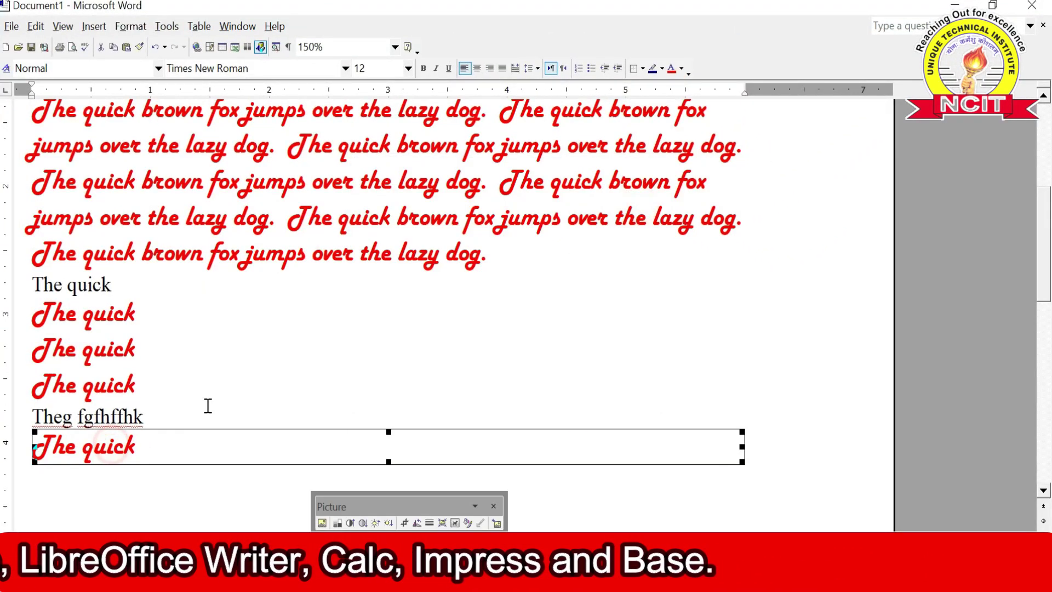
scroll(223, 393, "down", 1)
scroll(223, 384, "down", 1)
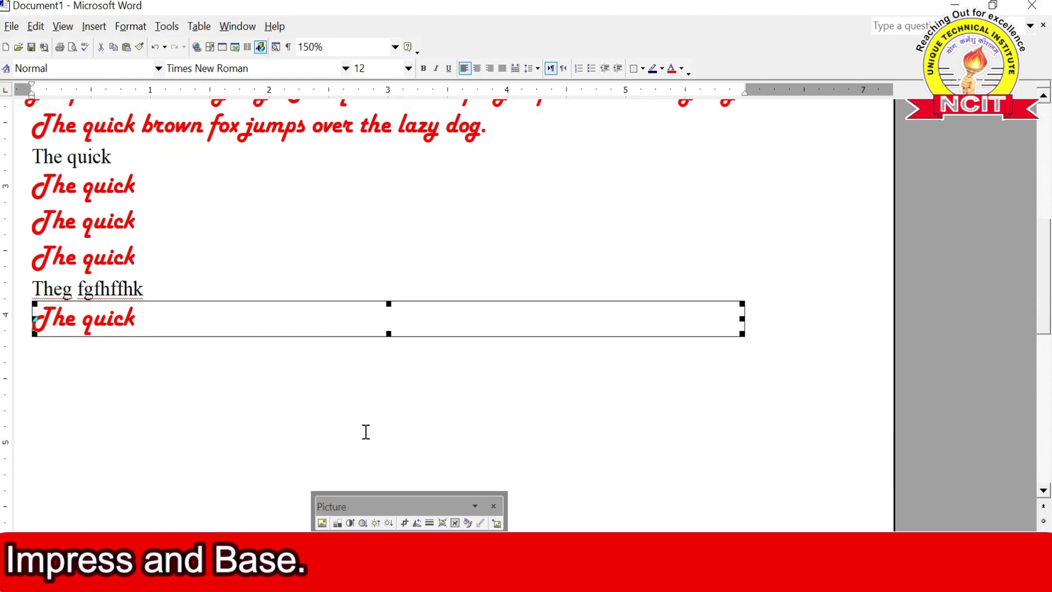
left_click_drag(387, 511, 353, 236)
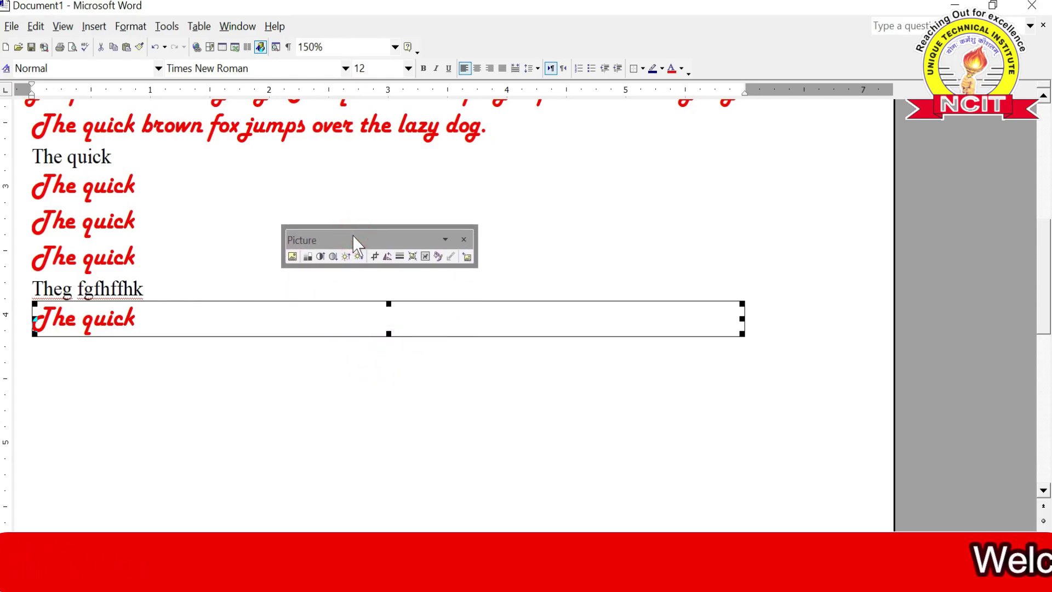
left_click(375, 256)
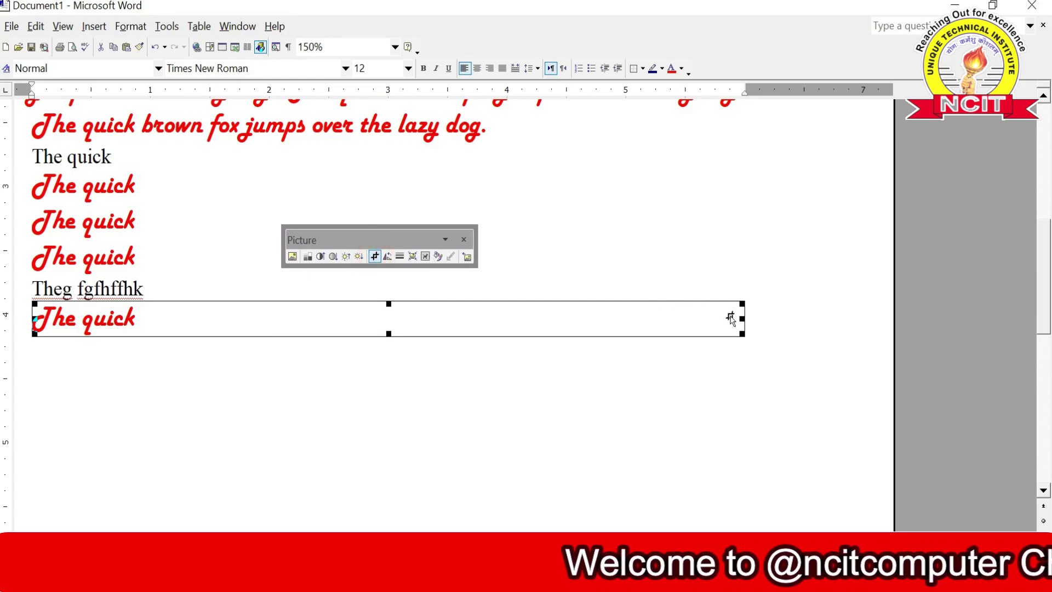
left_click_drag(746, 323, 164, 325)
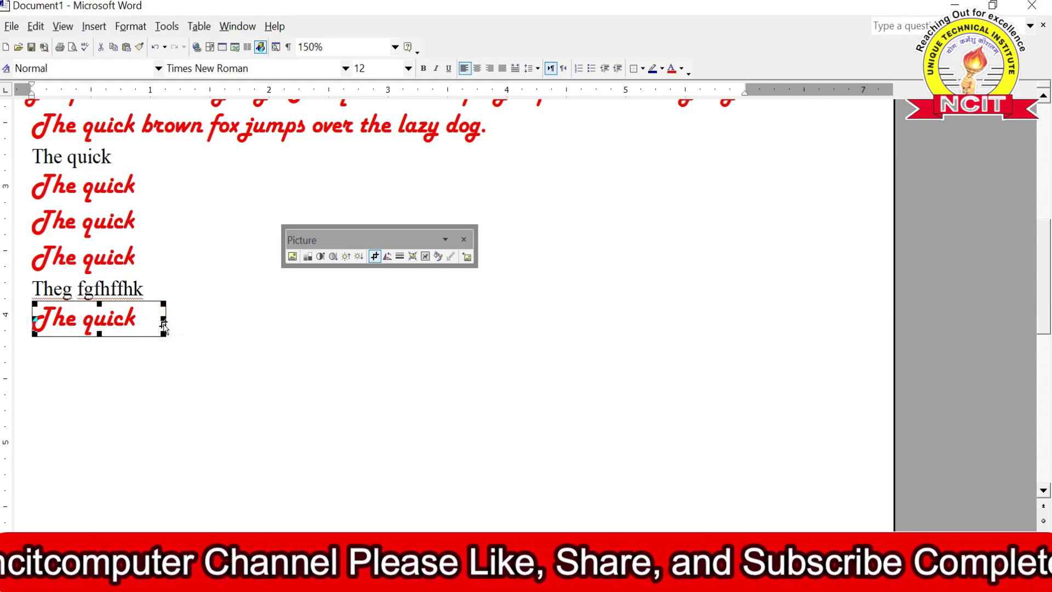
- Give the 'The quick' picture Square wrapping, move it up among the red lines, and rotate it 90° upright
left_click(426, 256)
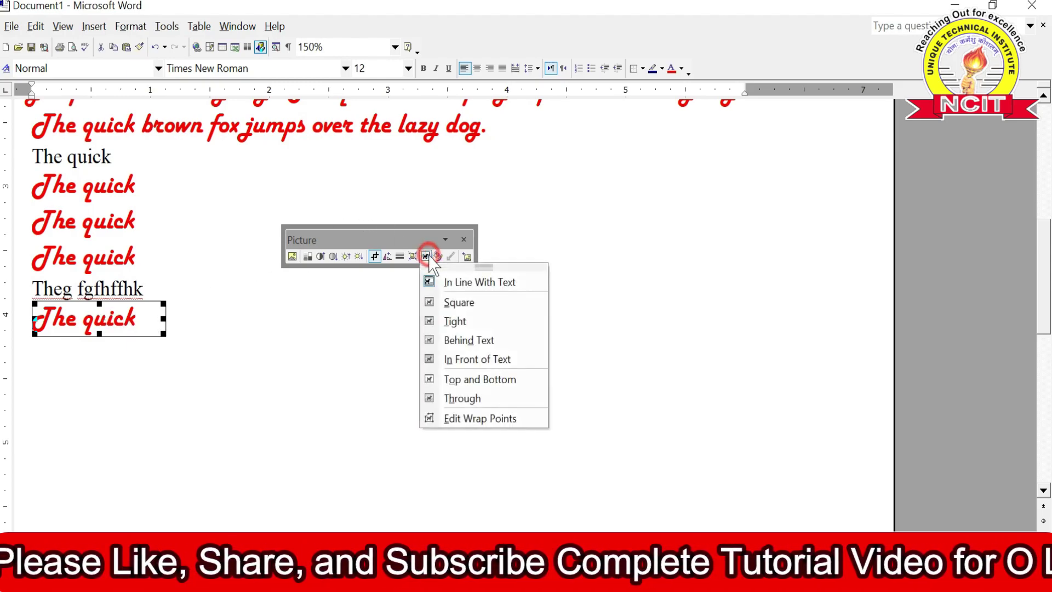
left_click(443, 303)
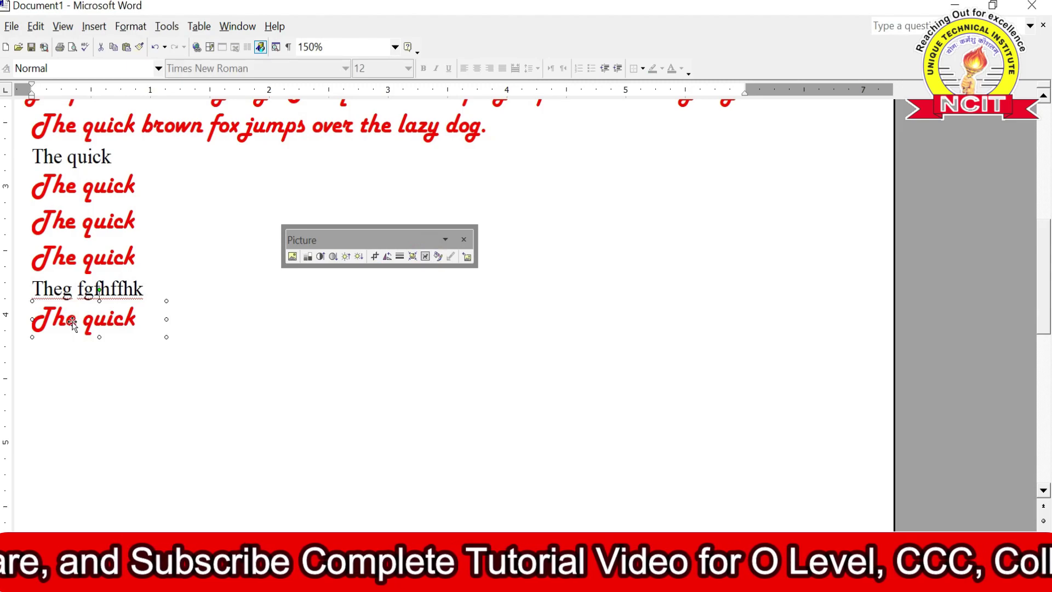
mouse_move(80, 312)
left_mouse_down()
mouse_move(198, 342)
mouse_move(364, 324)
left_mouse_up()
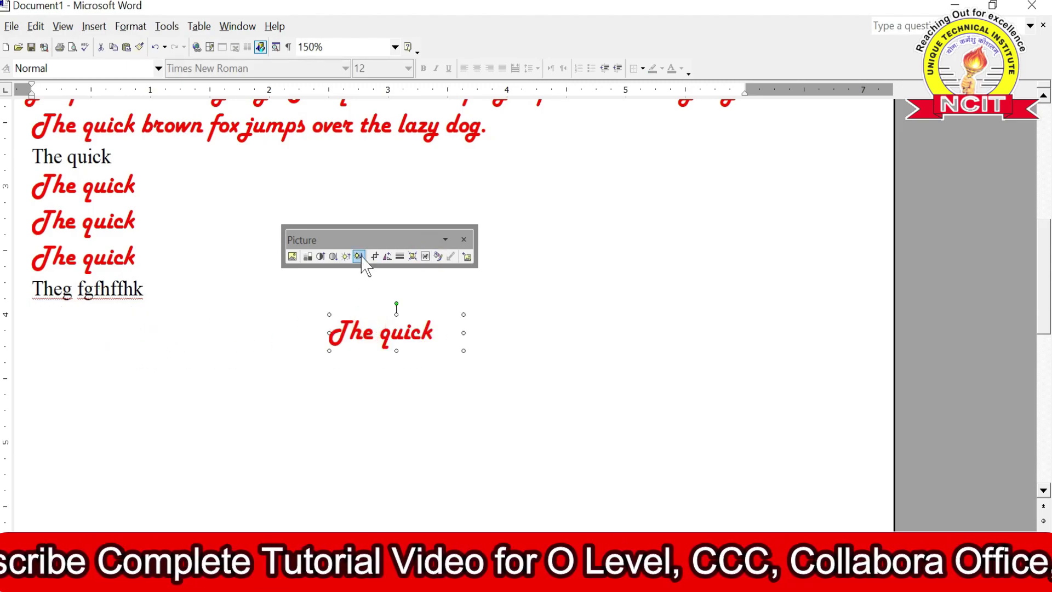
left_click_drag(367, 241, 666, 269)
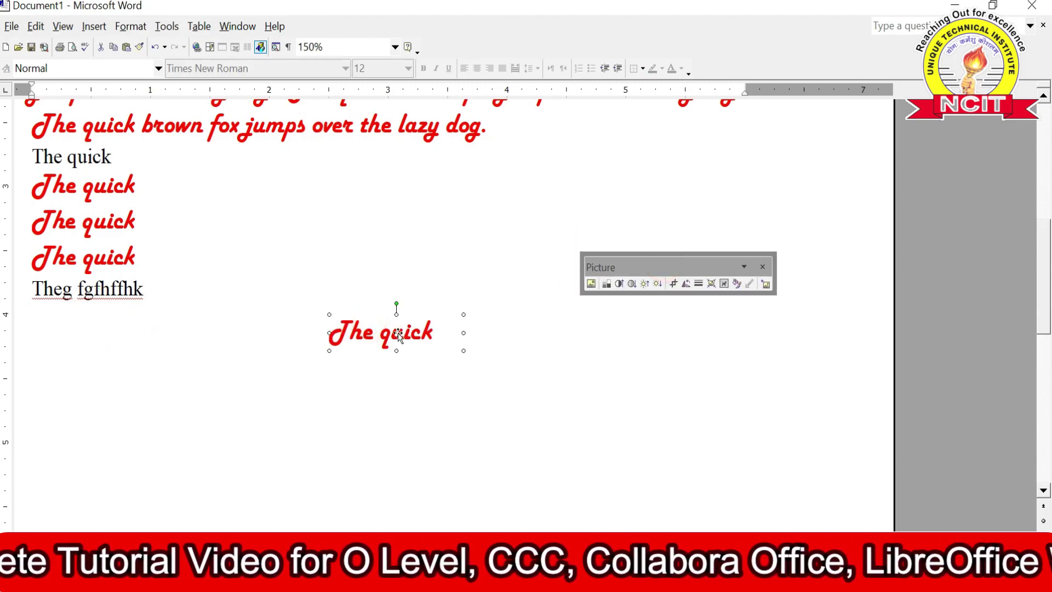
left_click_drag(393, 336, 404, 240)
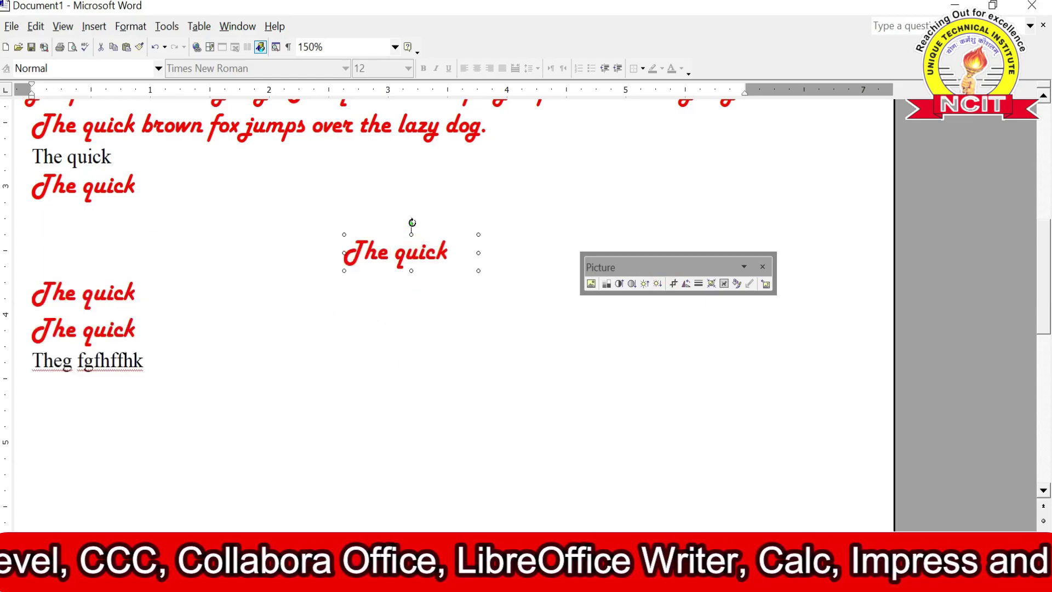
mouse_move(413, 222)
left_mouse_down()
mouse_move(310, 236)
mouse_move(273, 230)
mouse_move(266, 218)
left_mouse_up()
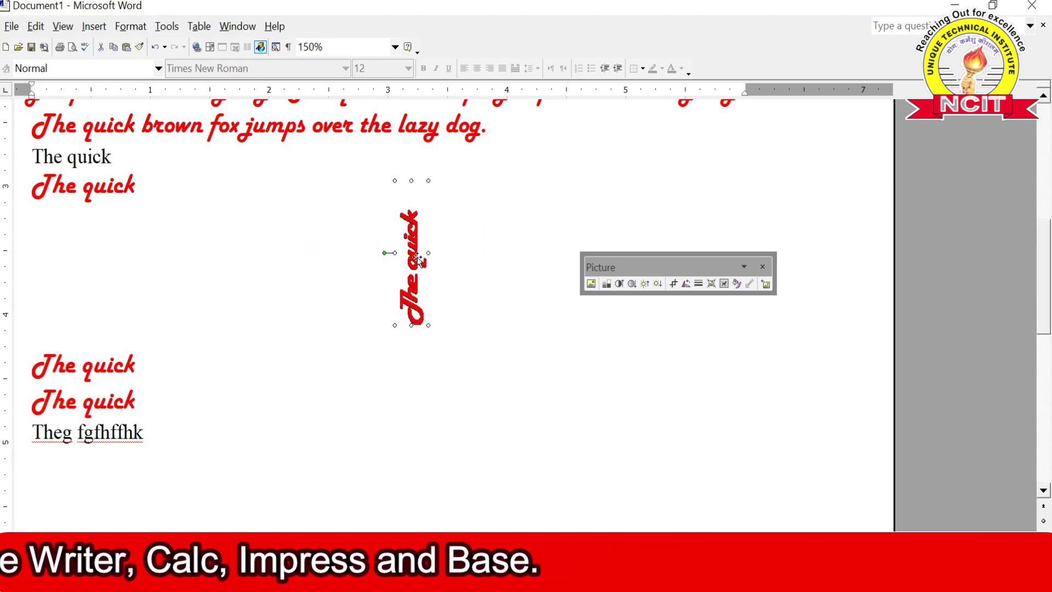
- Drag the rotated picture into the paragraph, then out to the right and left margins
left_click_drag(419, 260, 605, 184)
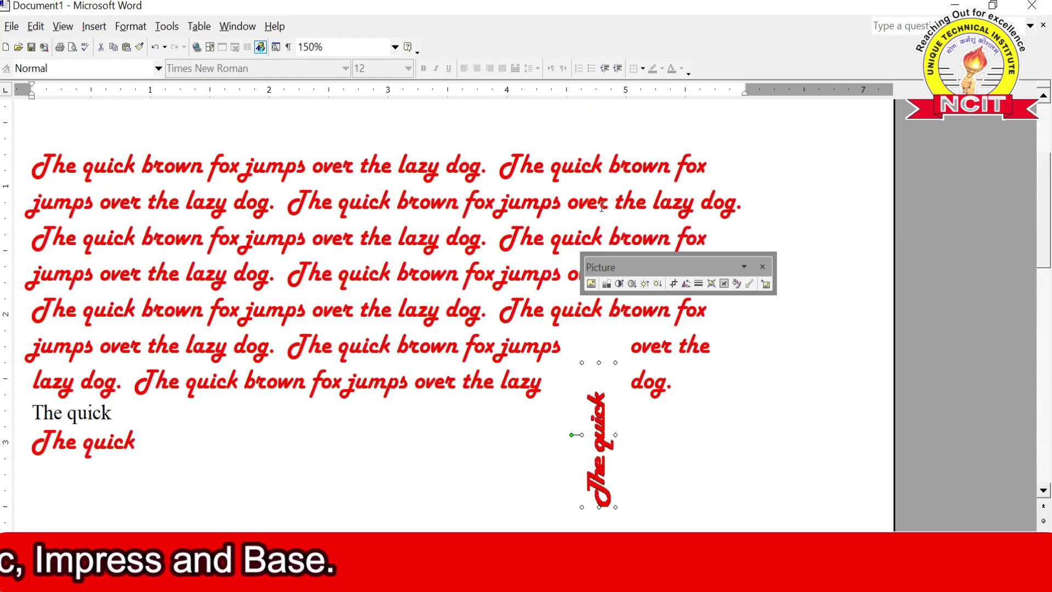
left_click_drag(606, 433, 371, 272)
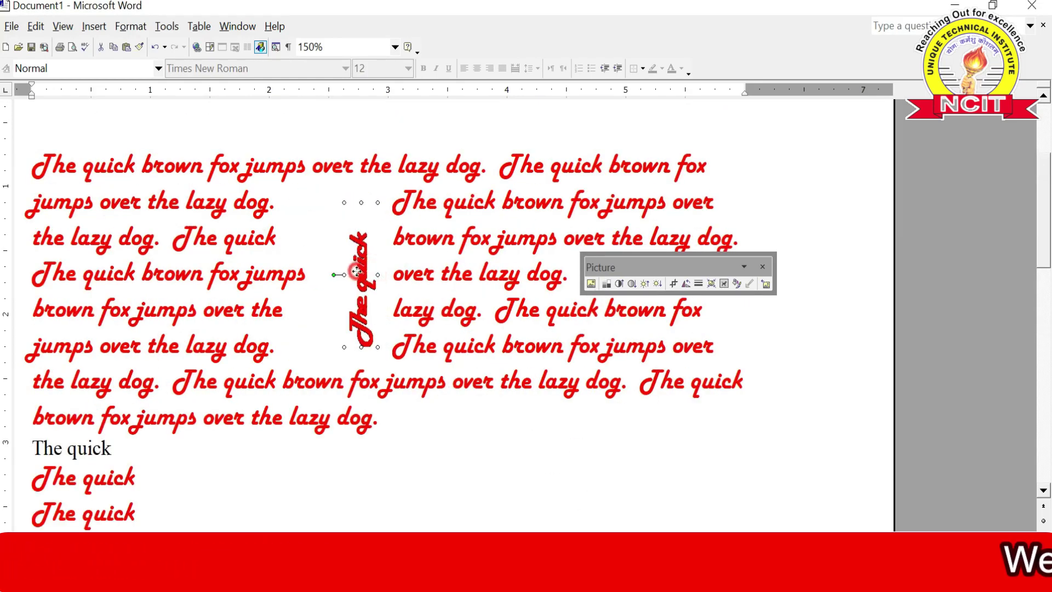
left_click_drag(357, 271, 818, 242)
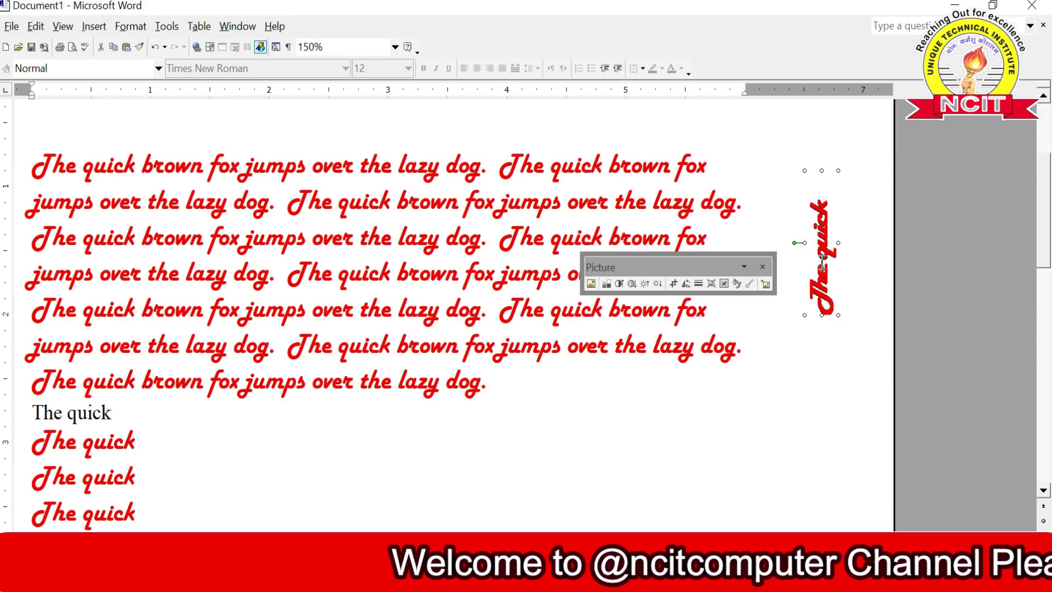
left_click_drag(824, 251, 53, 296)
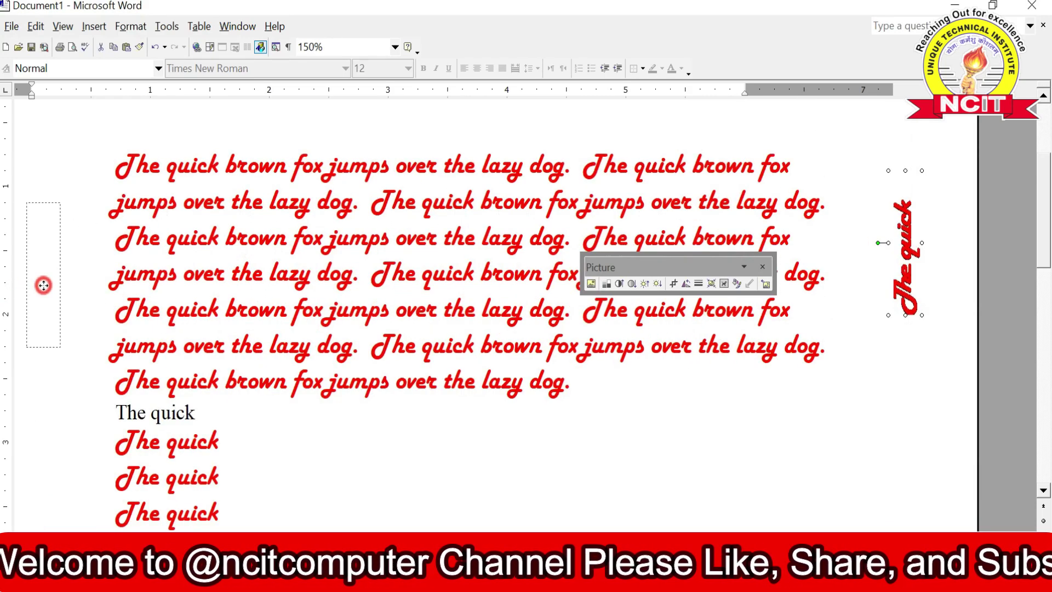
left_click_drag(52, 296, 53, 287)
- Move the picture down beside the lower red lines and rotate it back to horizontal
scroll(351, 513, "down", 1)
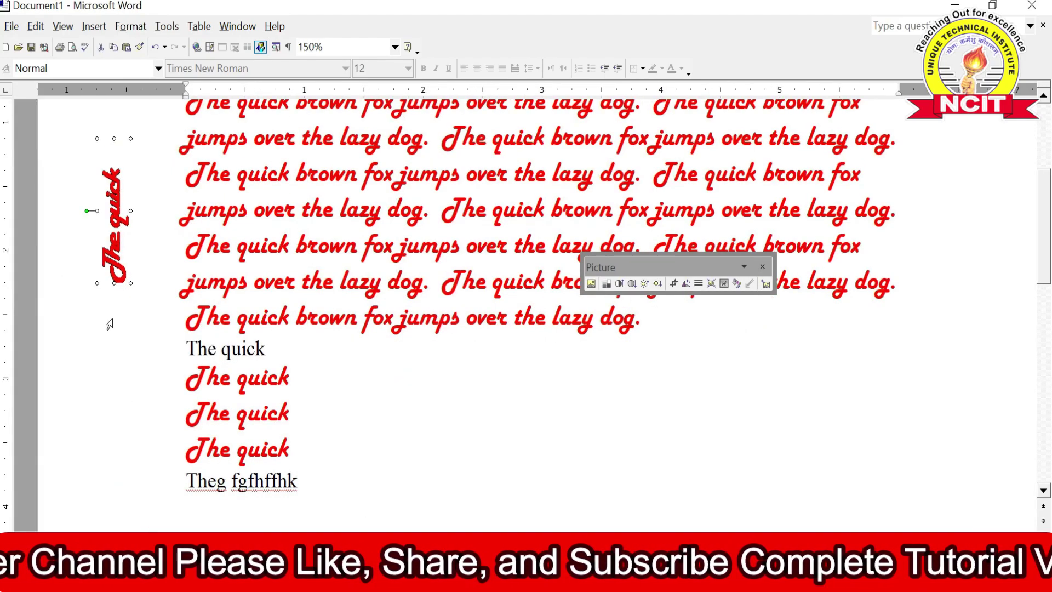
left_click_drag(117, 224, 573, 466)
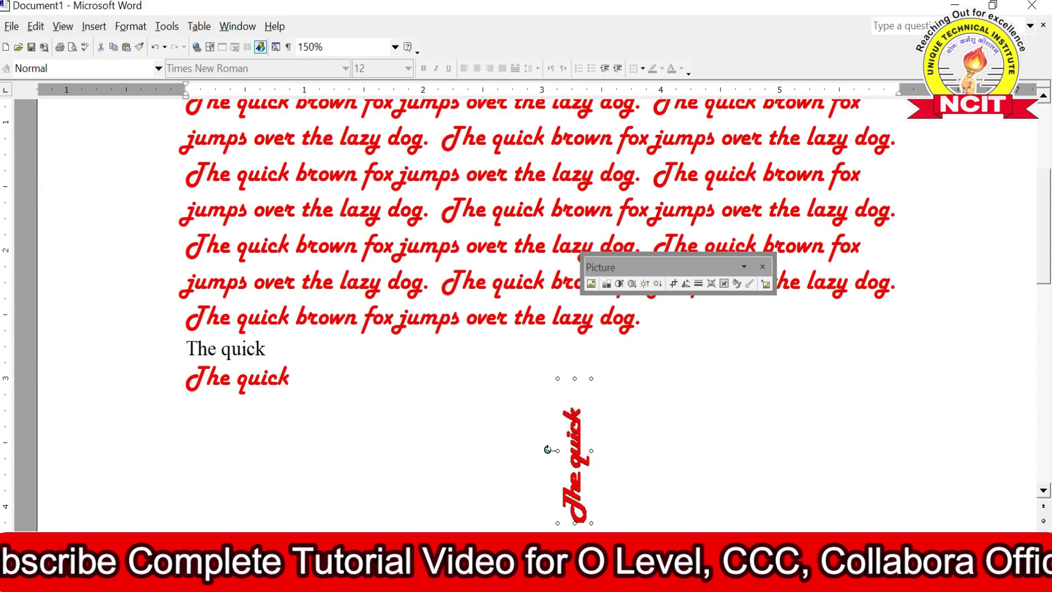
left_click_drag(547, 450, 592, 393)
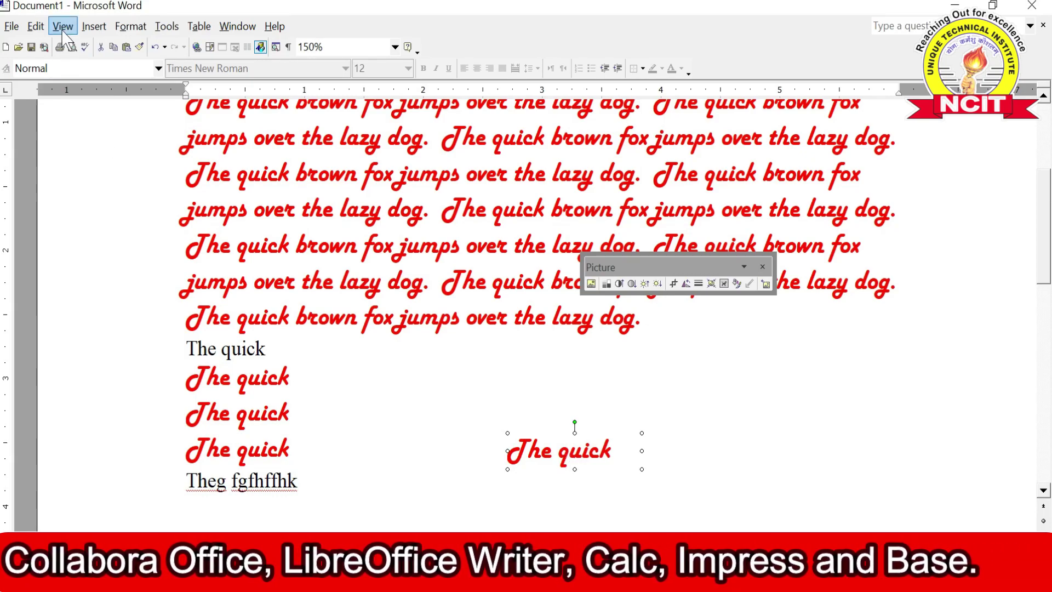
- Open the Edit menu
left_click(36, 27)
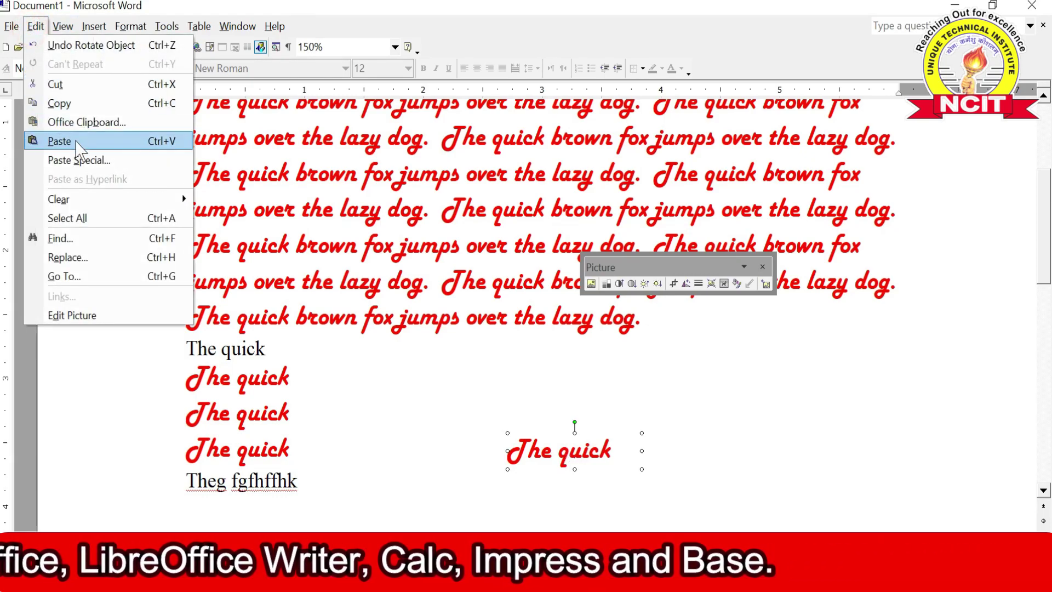